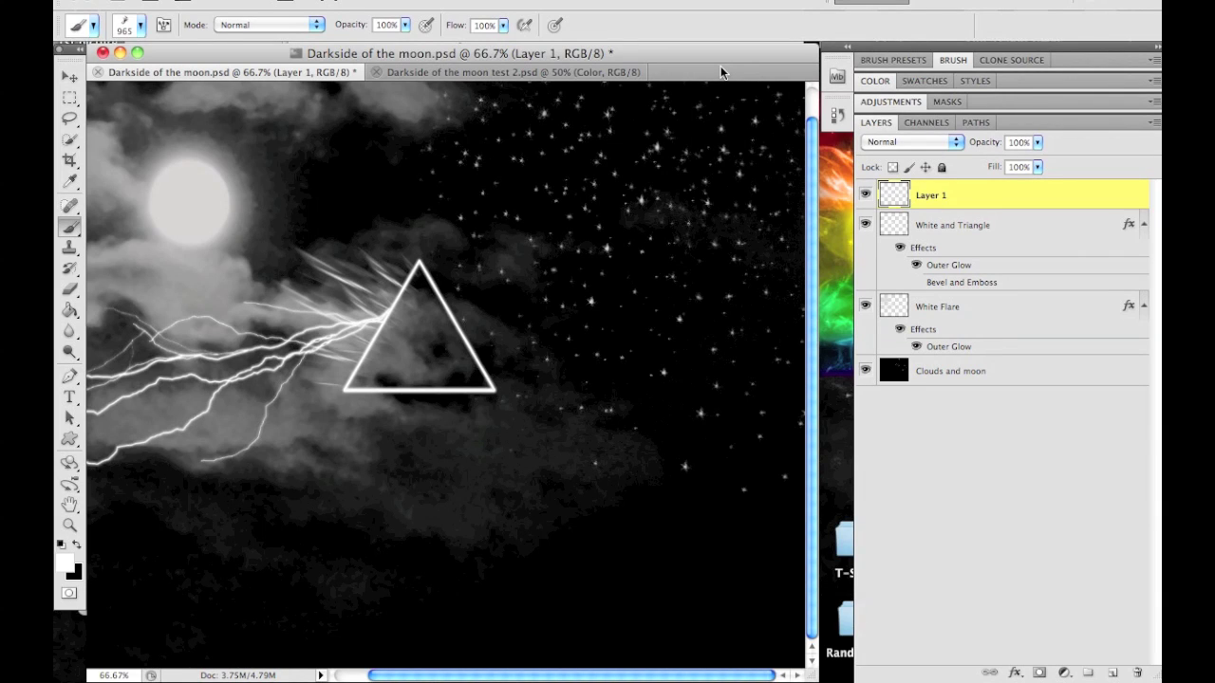
Compare the greyscale artwork against the finished rainbow reference version.
left_click(570, 266)
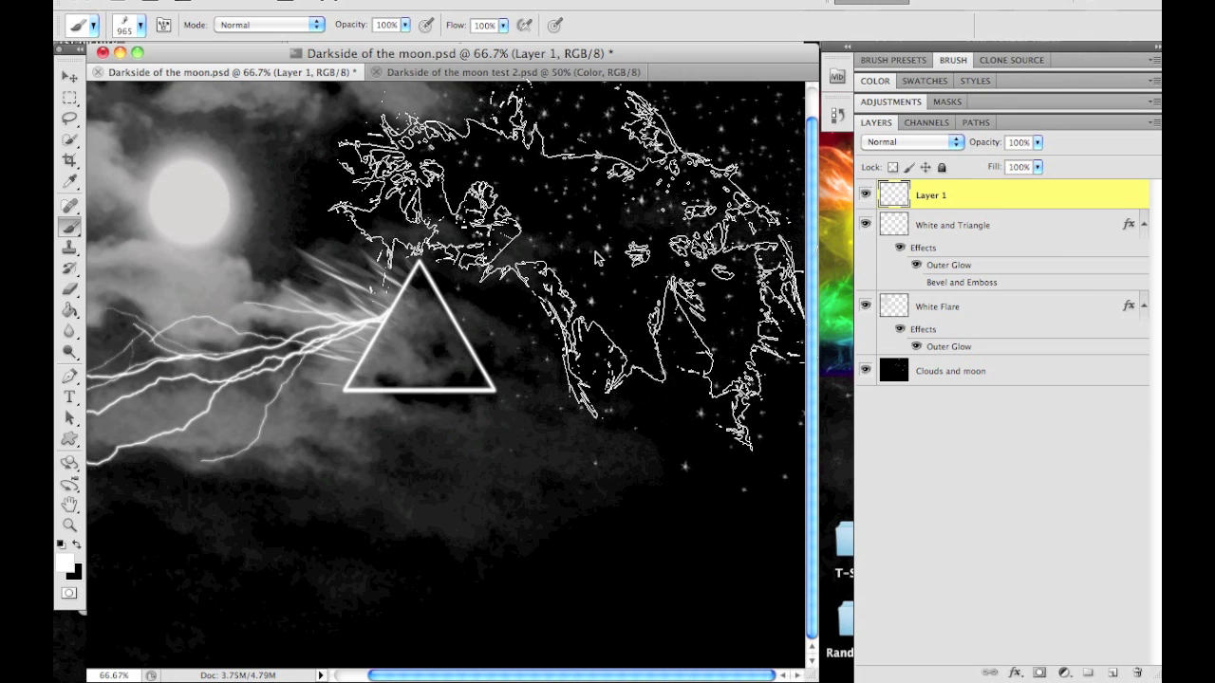
left_click(502, 73)
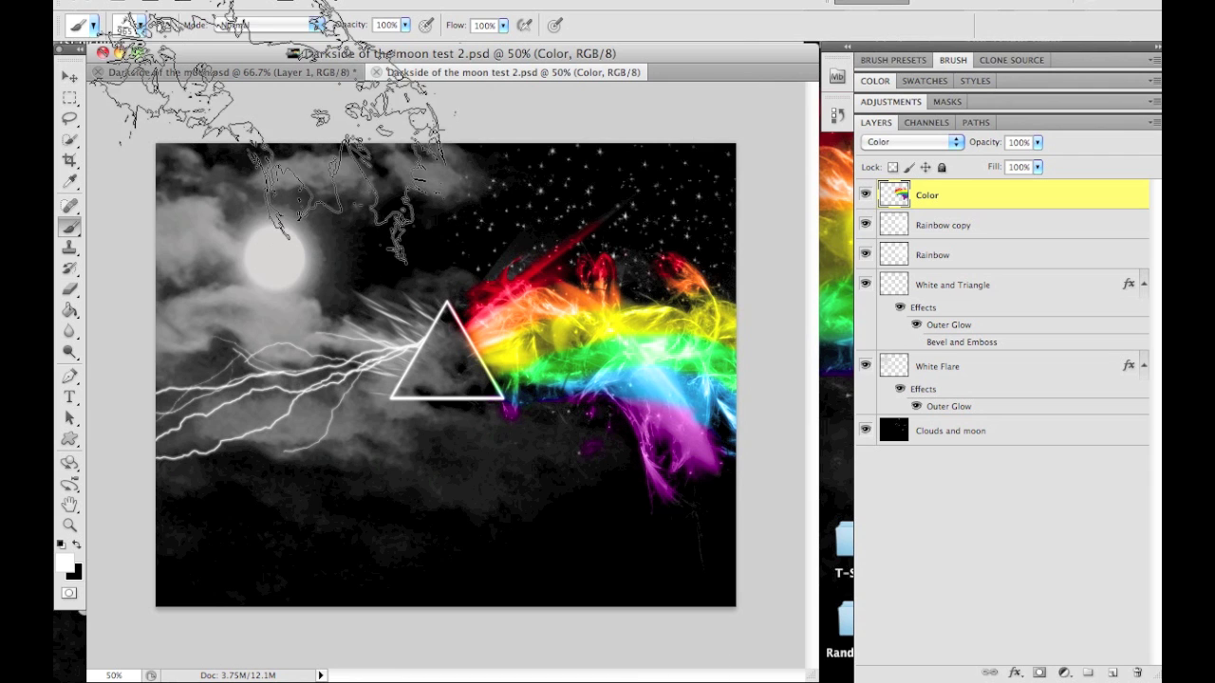
left_click(281, 72)
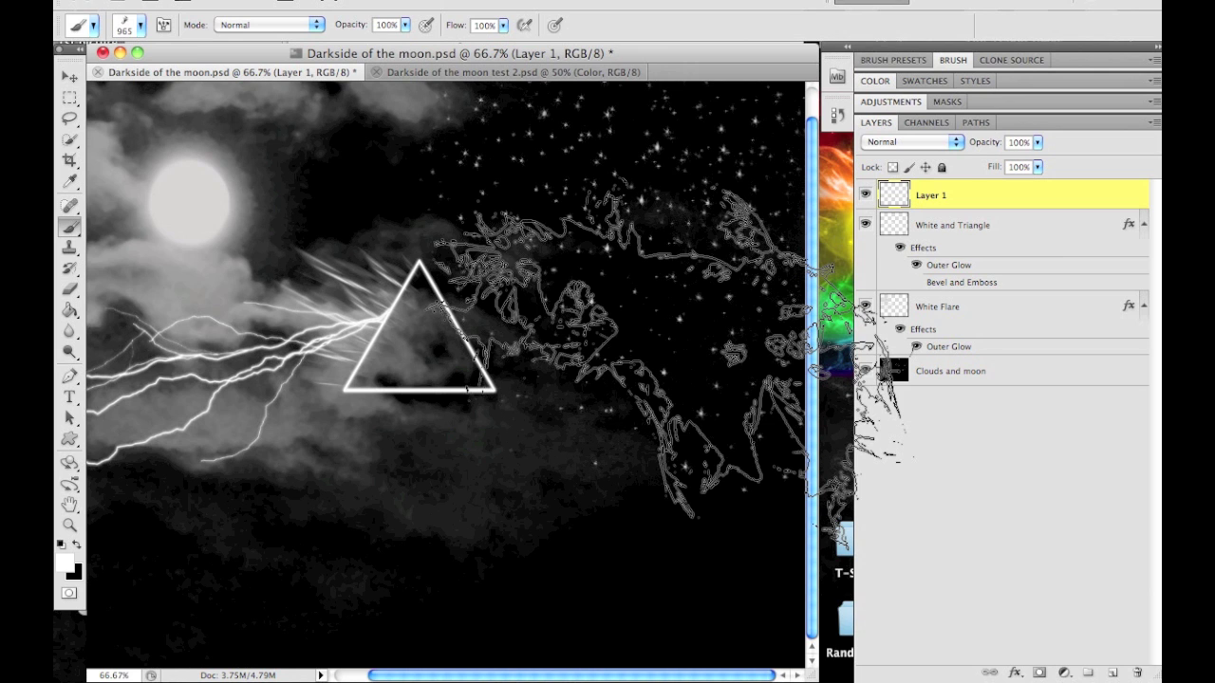
Stamp white feathery streaks right of the triangle on Layer 1 and duplicate the layer.
left_click(626, 351)
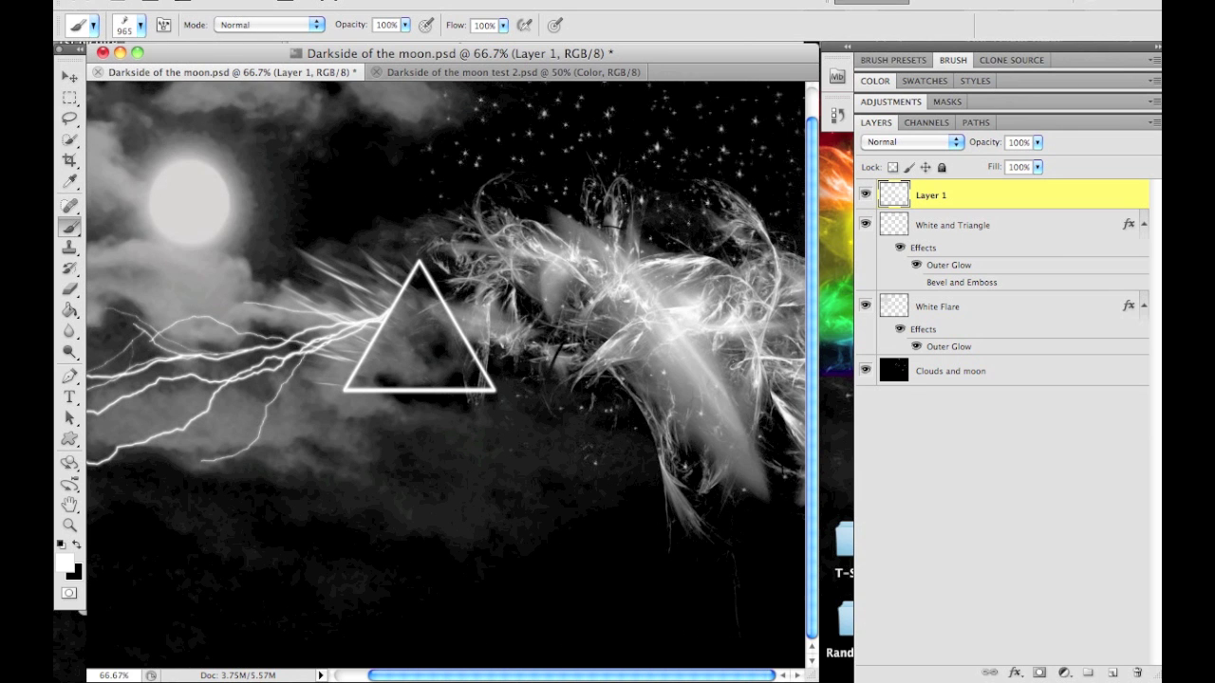
left_click(72, 80)
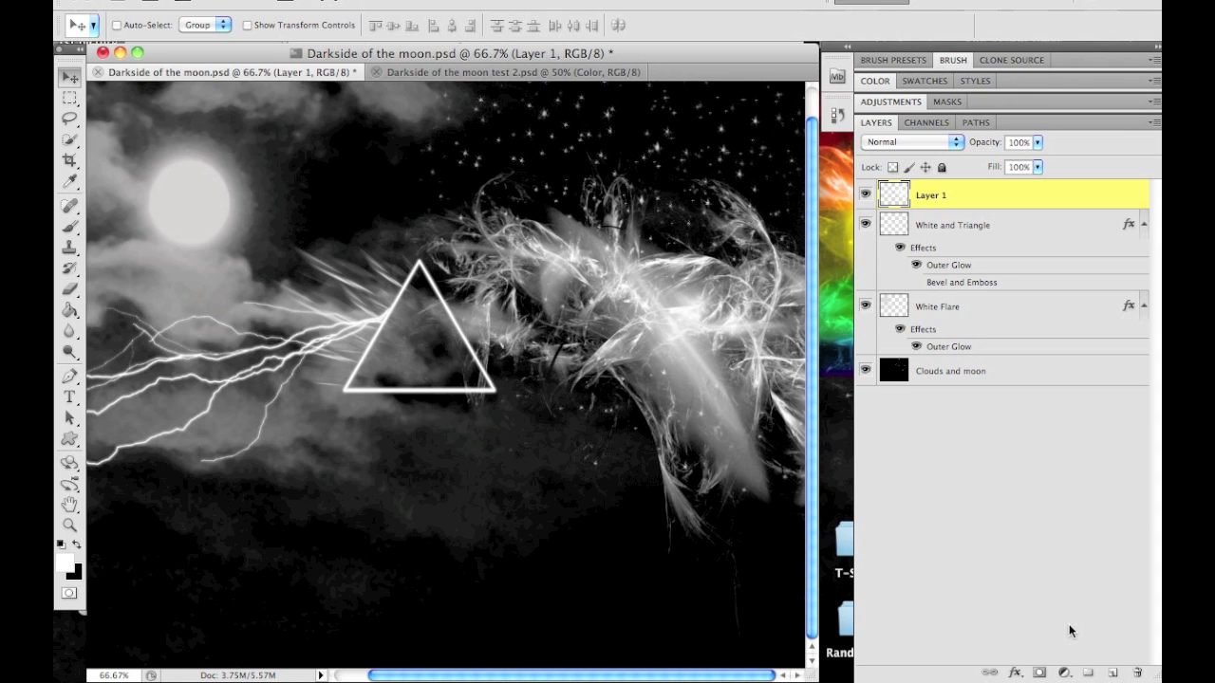
key("super+j")
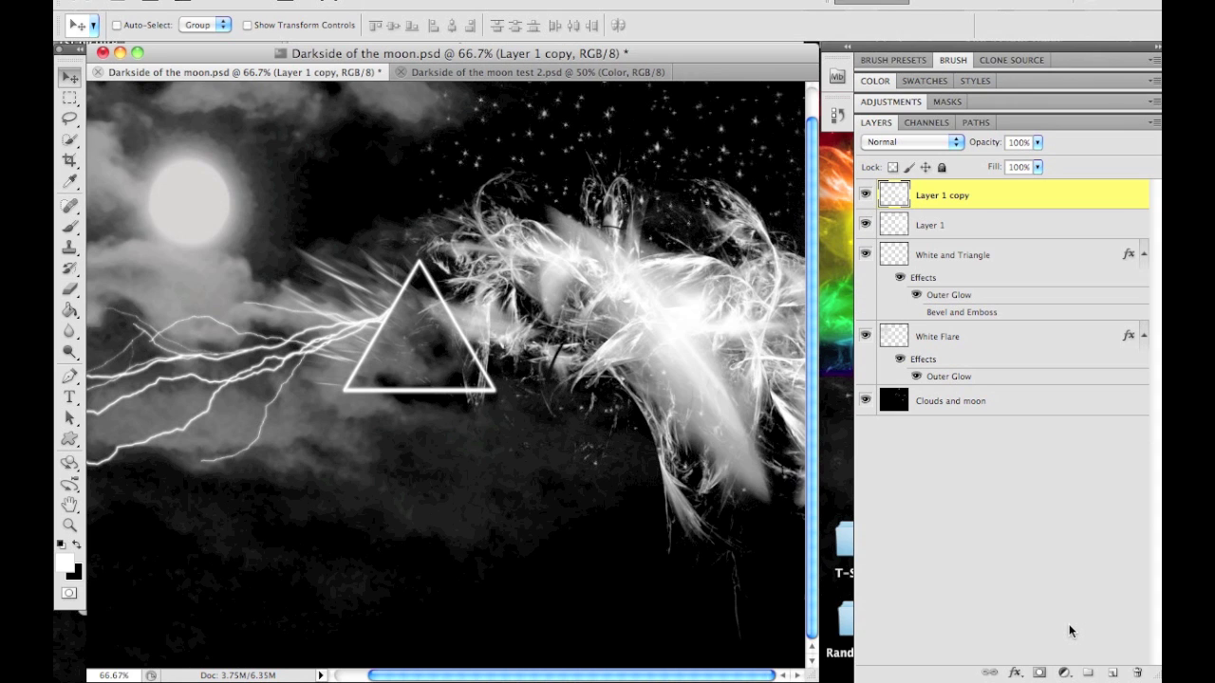
Apply a Gaussian Blur with a 5-pixel radius to Layer 1 copy.
right_click(983, 196)
left_click(983, 199)
left_click(434, 2)
mouse_move(469, 158)
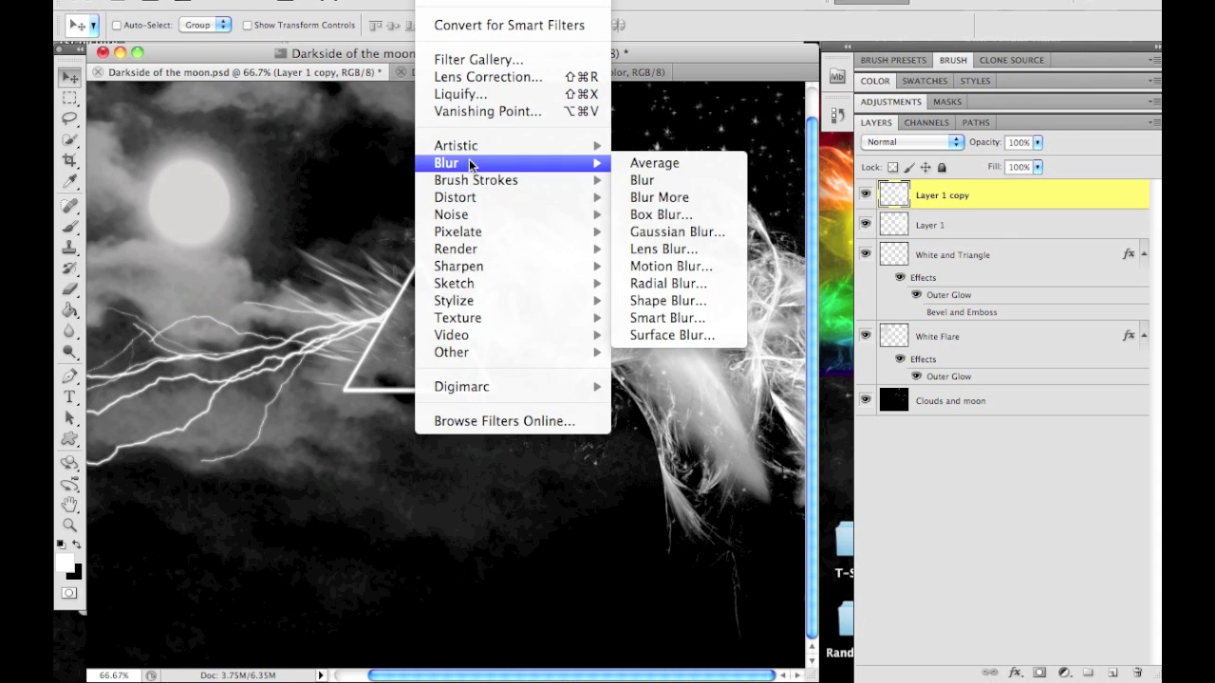
left_click(667, 232)
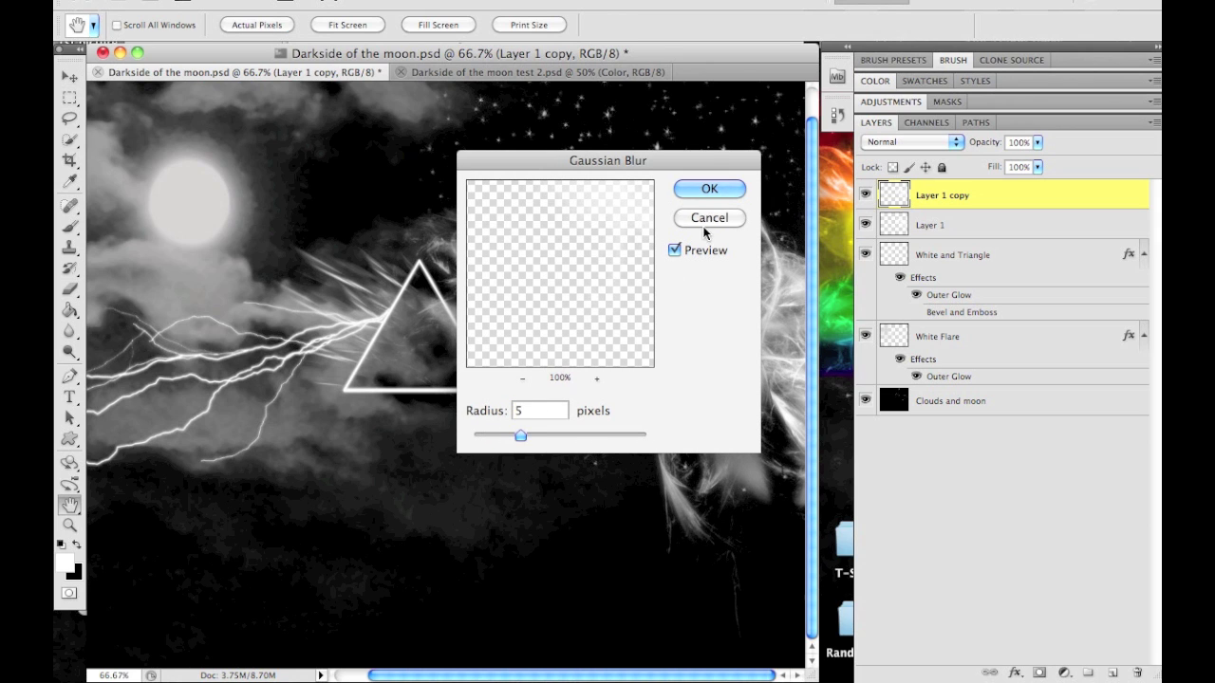
left_click(706, 190)
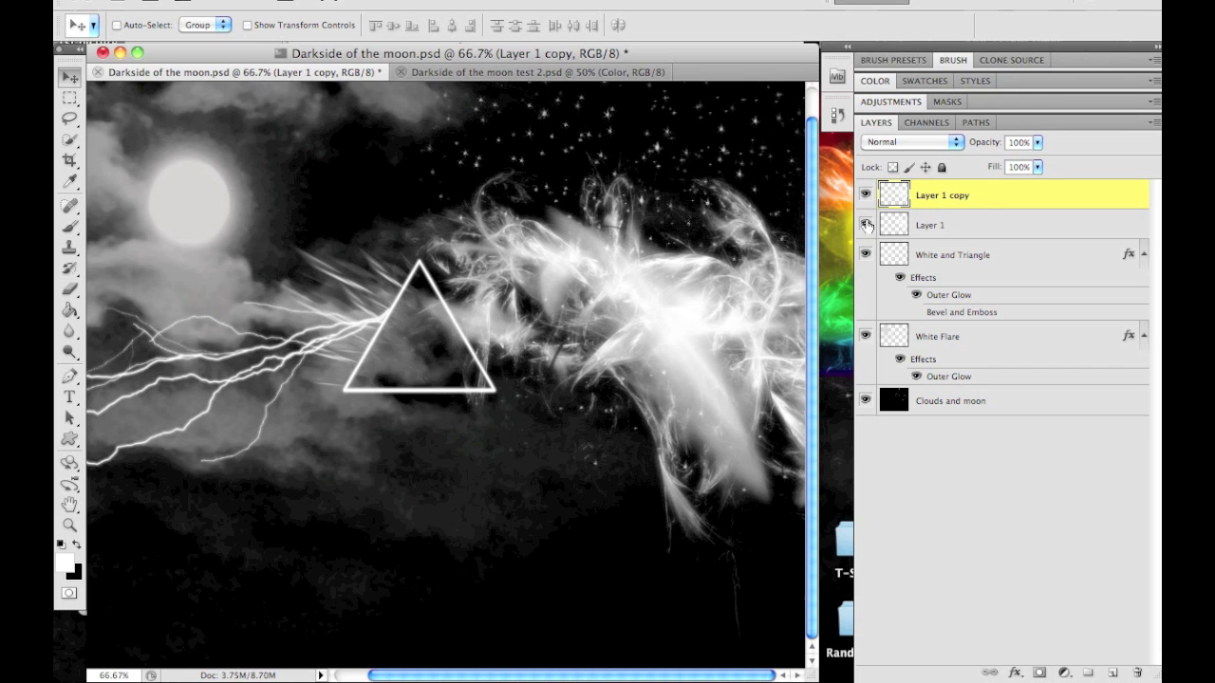
Set Layer 1 copy's opacity to 50% and add a new empty Layer 2 above it.
left_click(1038, 143)
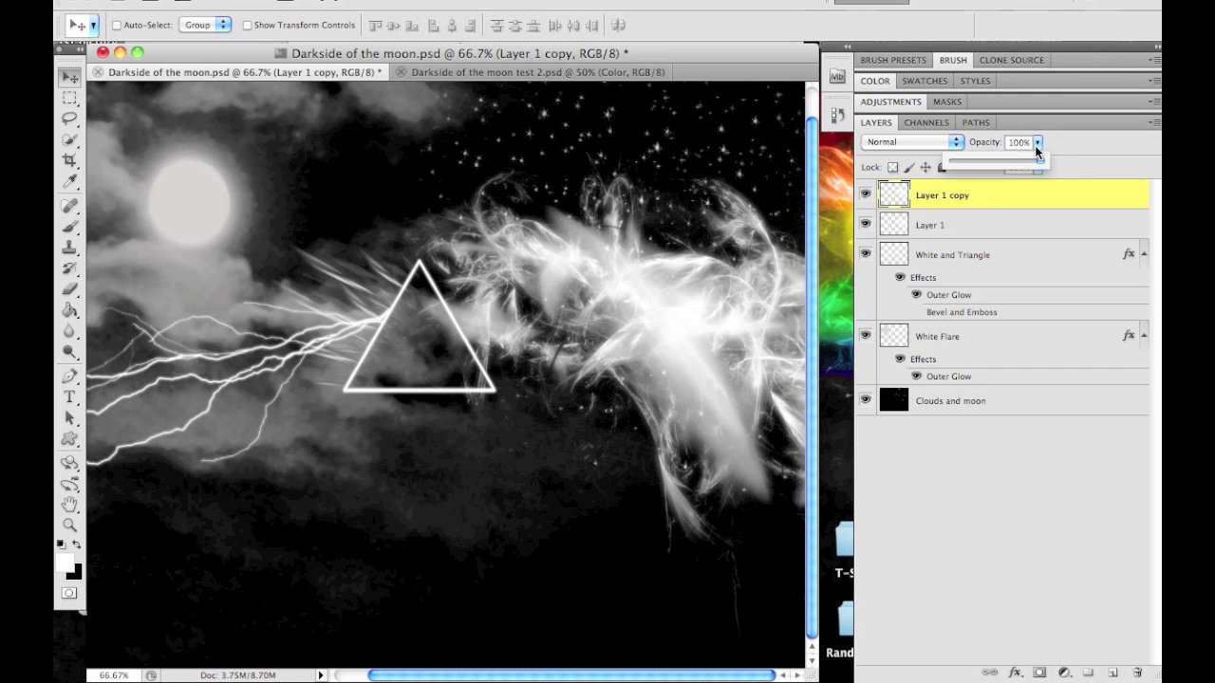
left_click_drag(1004, 163, 1002, 163)
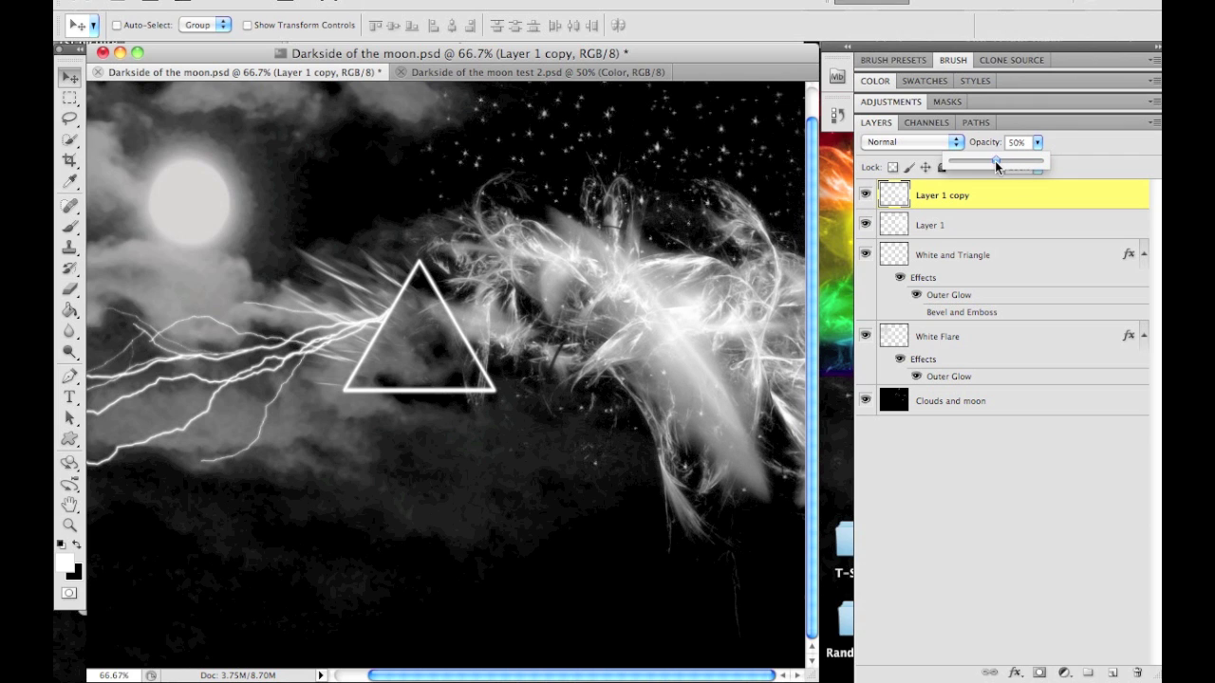
left_click(693, 221)
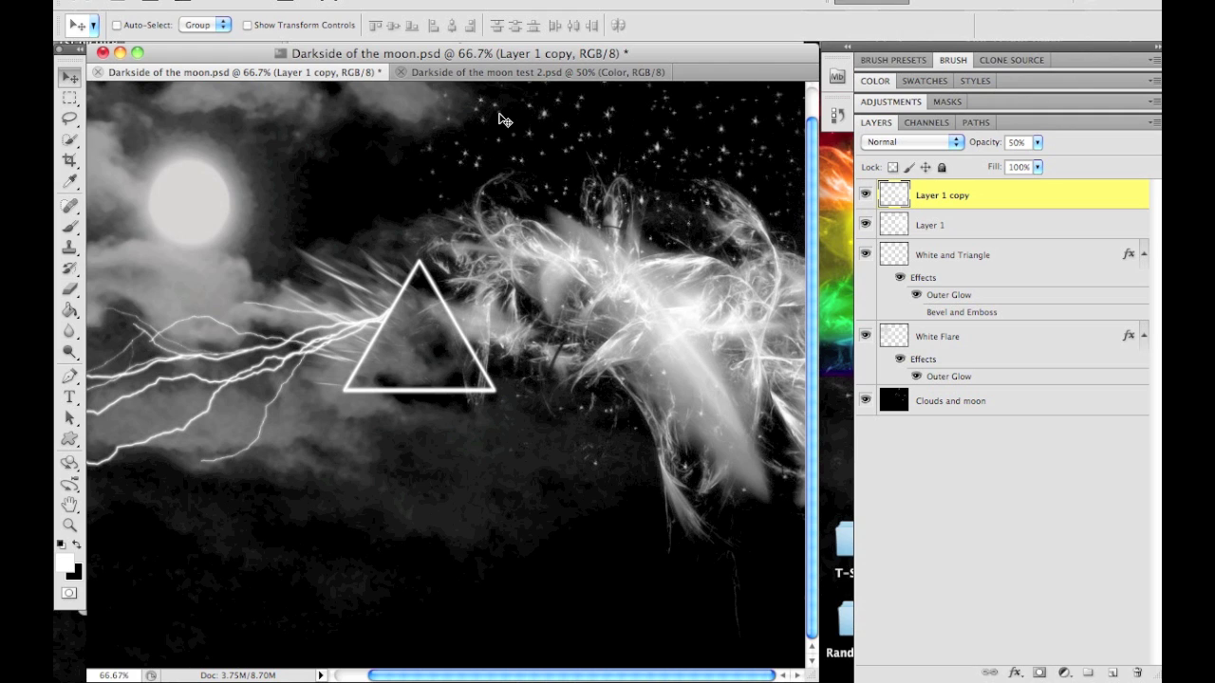
left_click(1113, 673)
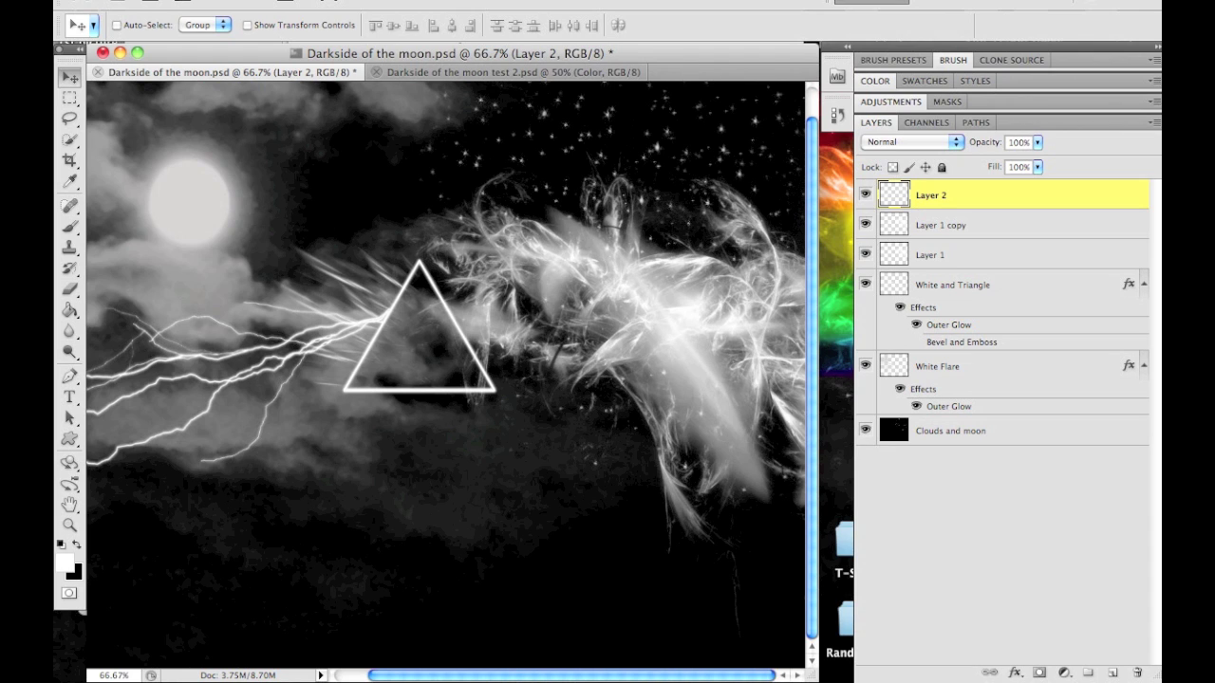
Choose the Brush tool with a soft round tip at 0% hardness, sized 187 px.
left_click(69, 226)
left_click(141, 31)
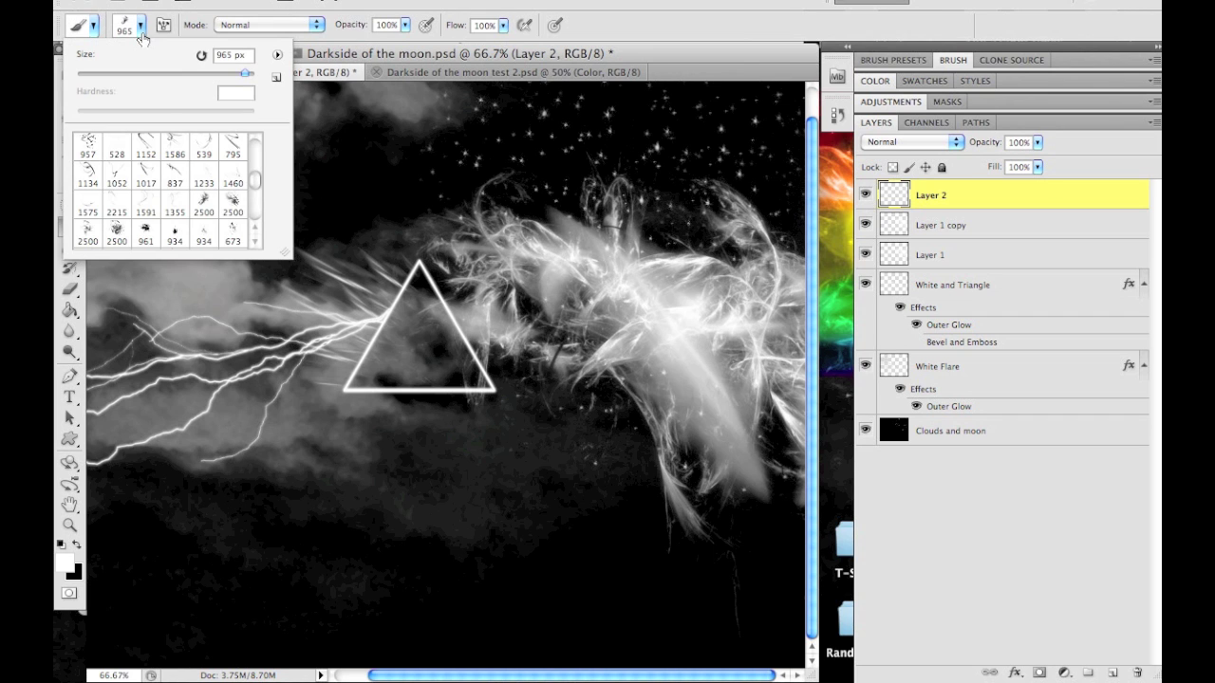
scroll(185, 192, "up", 10)
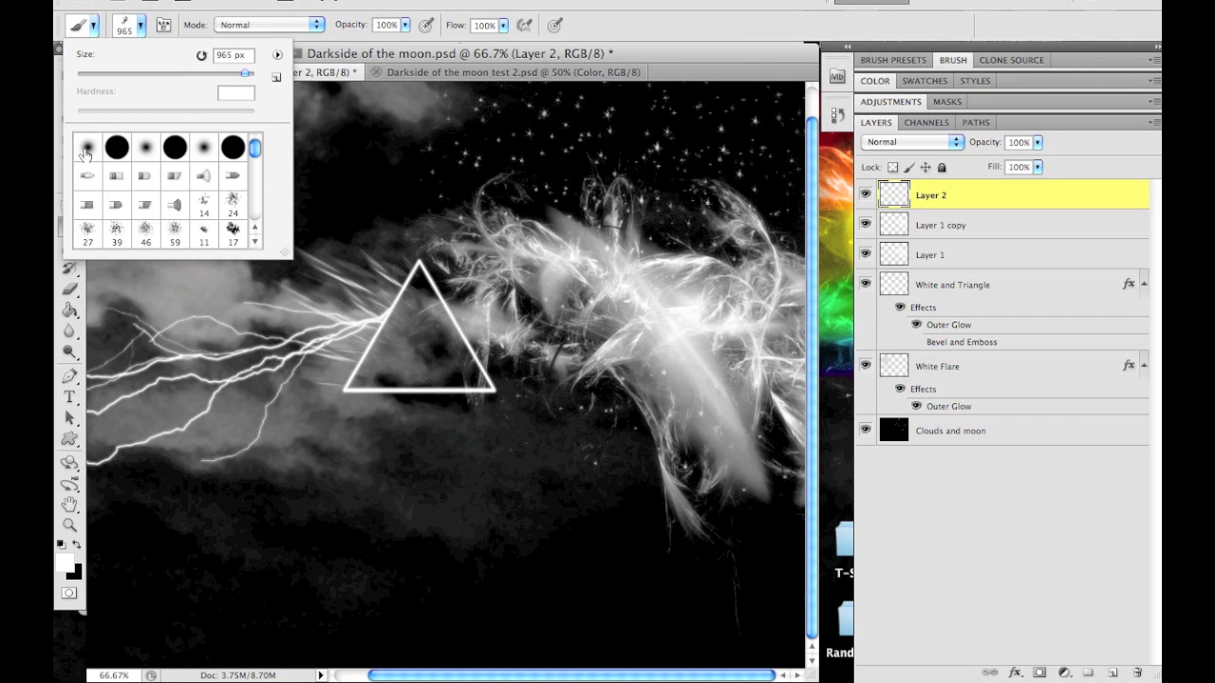
left_click(85, 151)
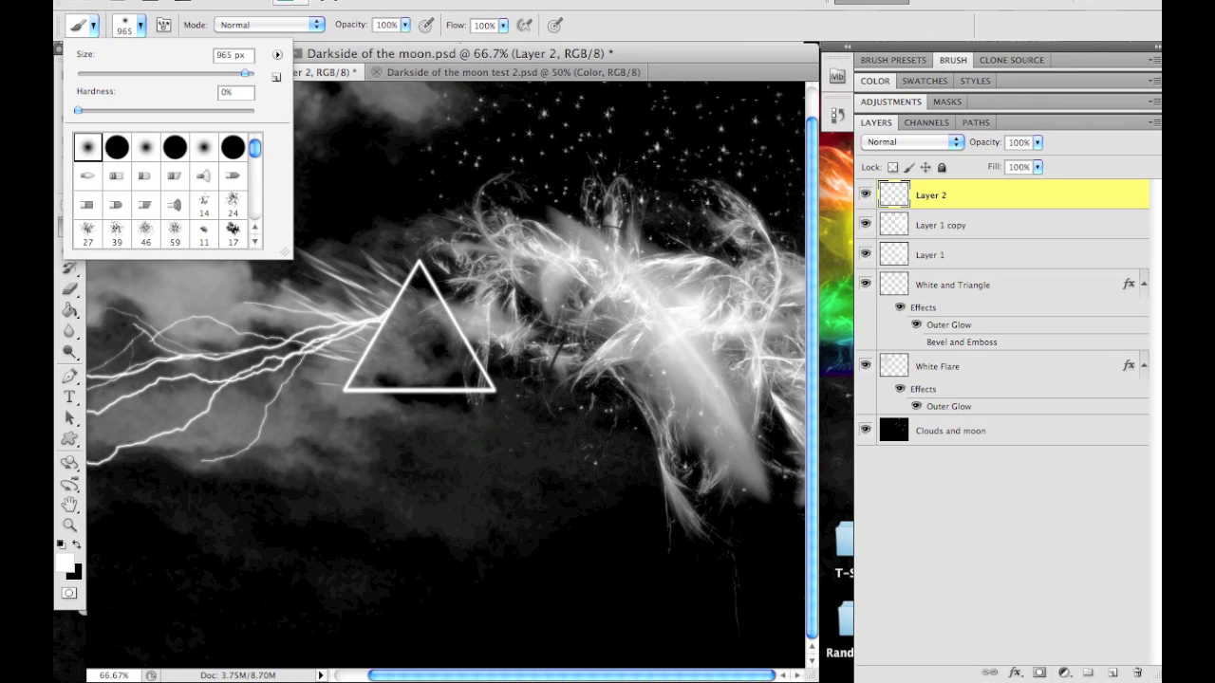
left_click_drag(245, 72, 208, 70)
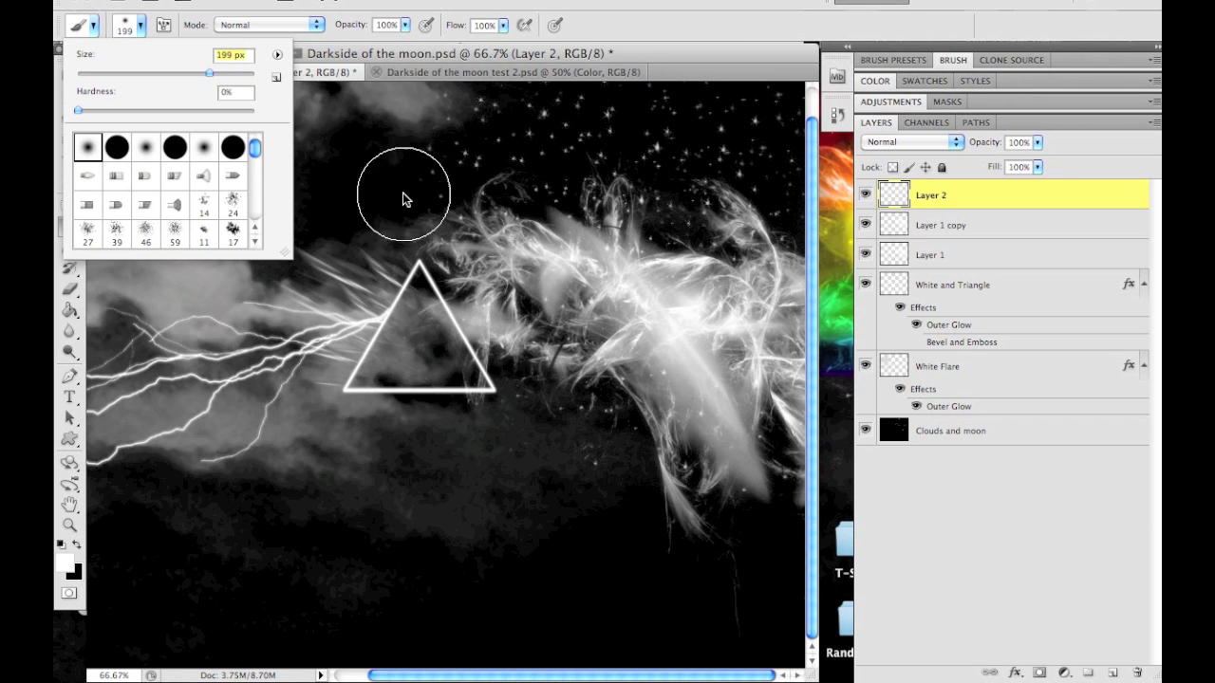
left_click(203, 75)
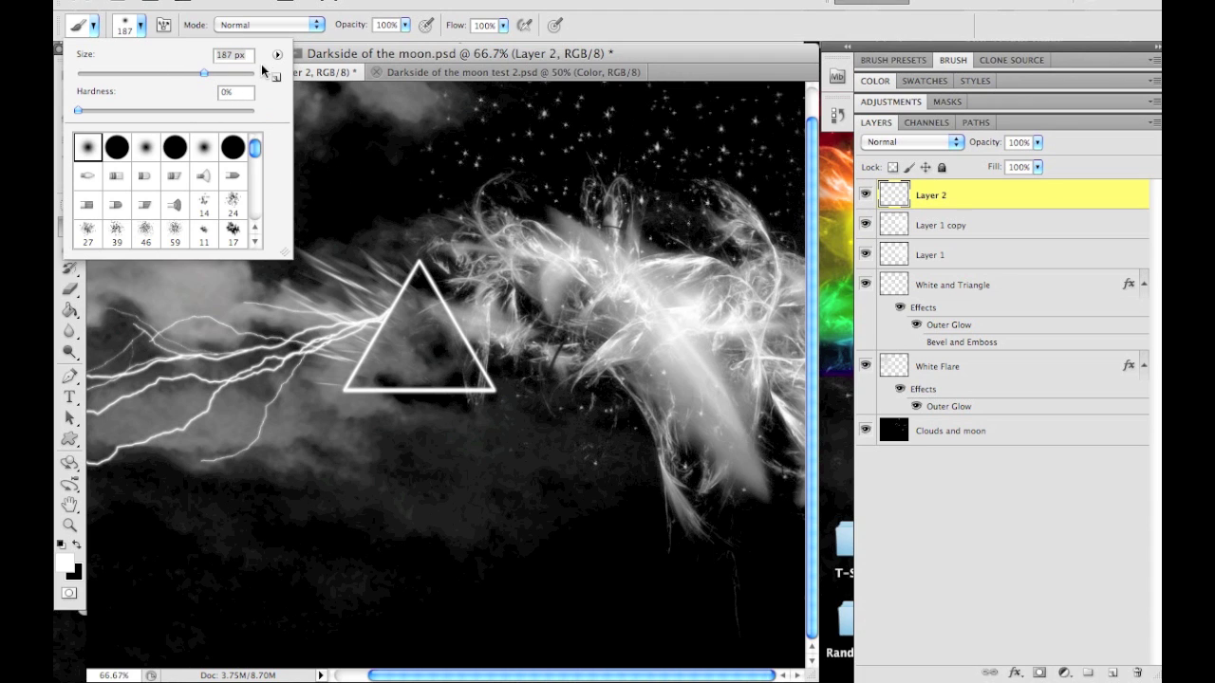
left_click(140, 25)
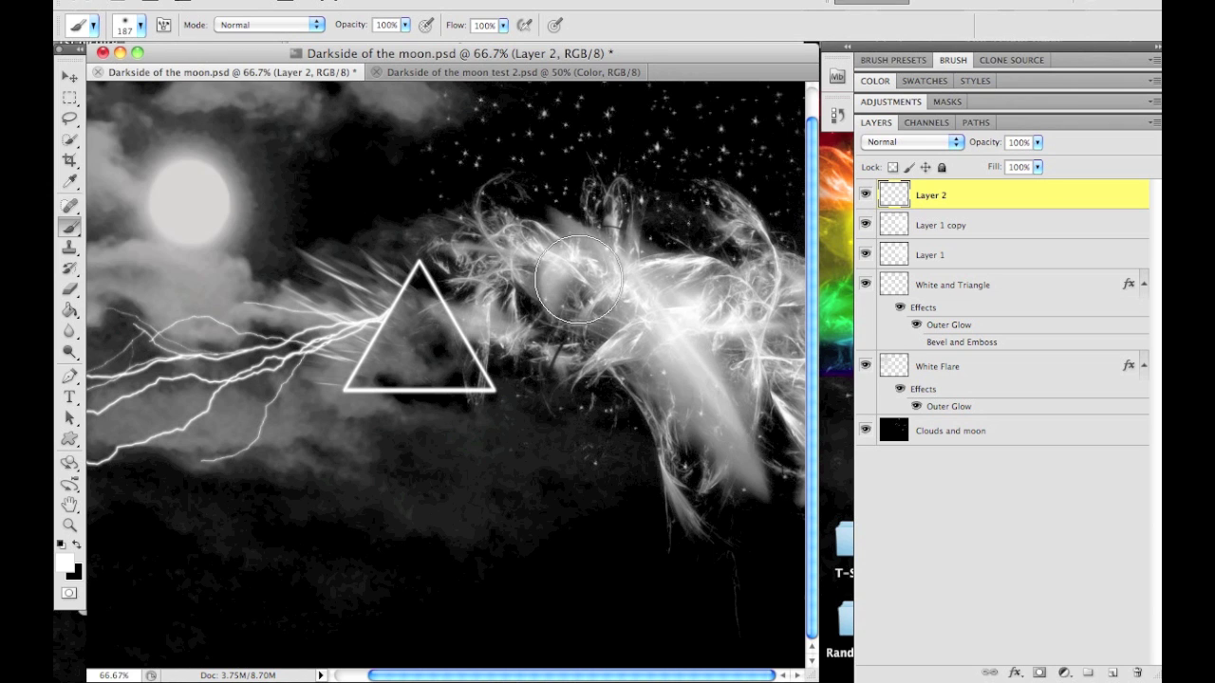
On Layer 2, paint a soft red band tinted orange-brown above the triangle.
left_click(432, 66)
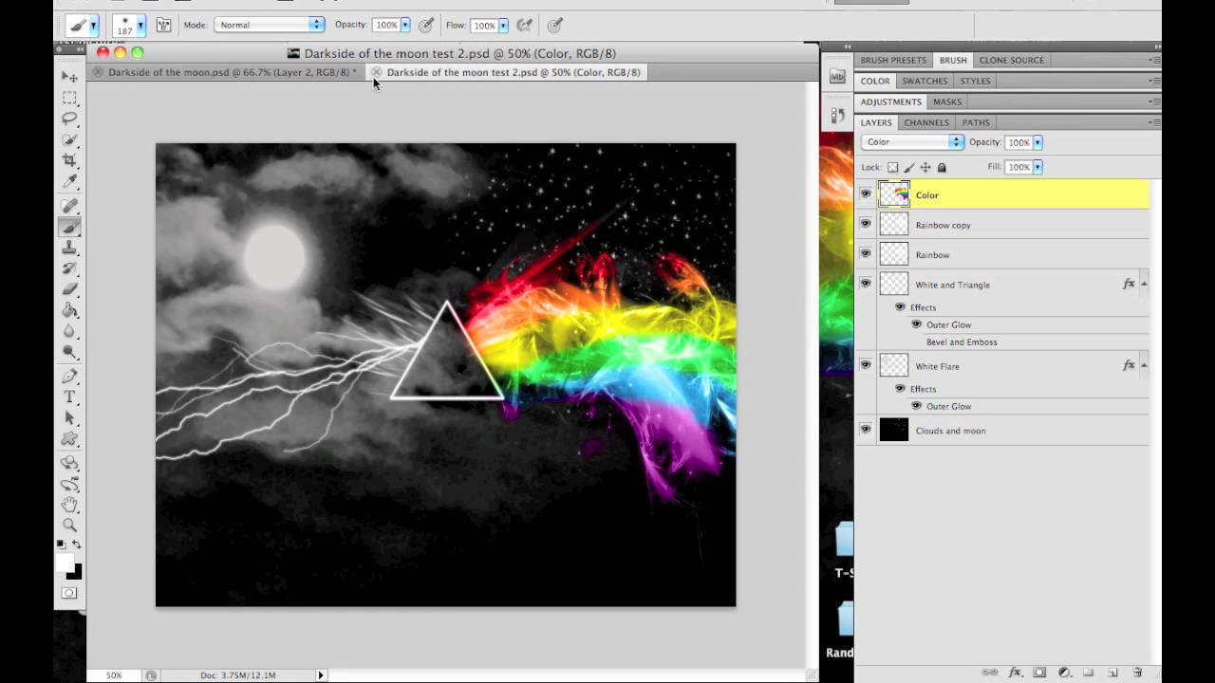
left_click(292, 72)
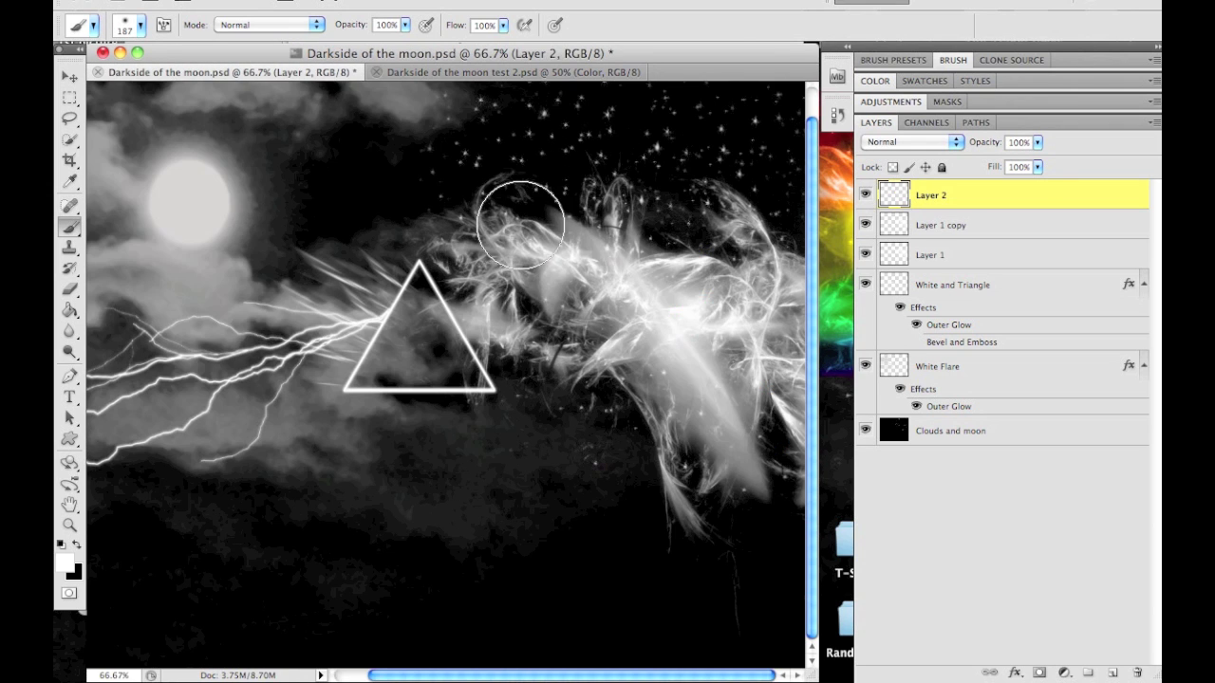
left_click(455, 239)
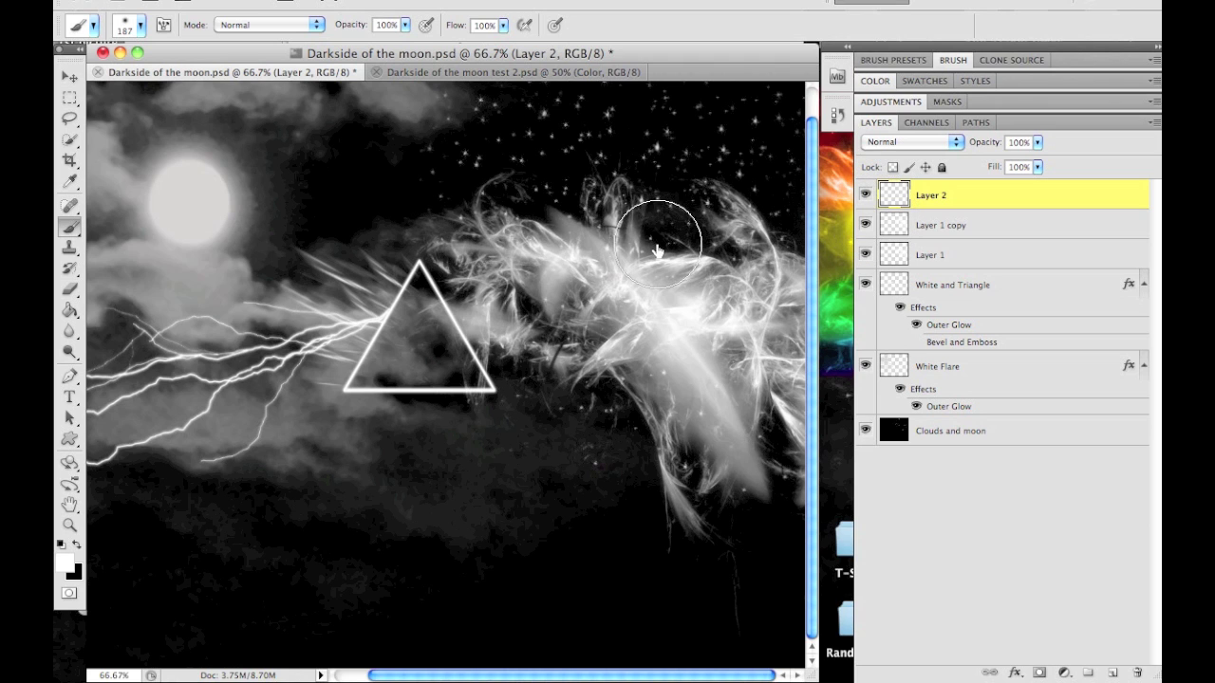
left_click(875, 81)
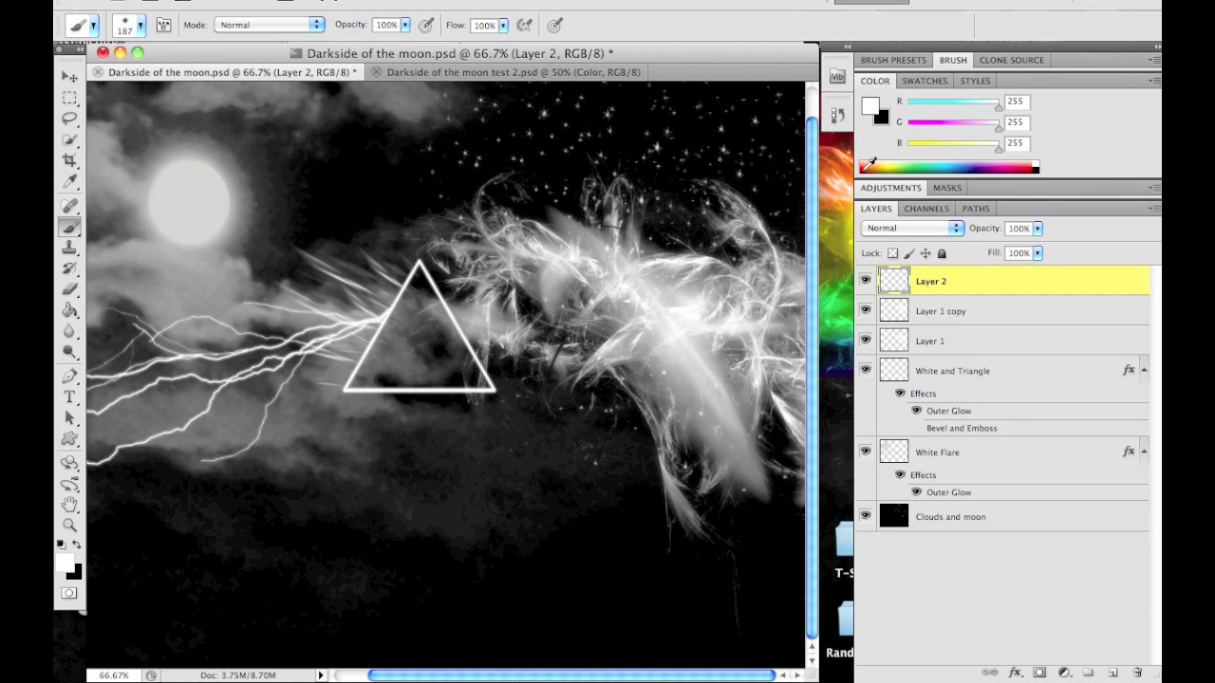
left_click(867, 163)
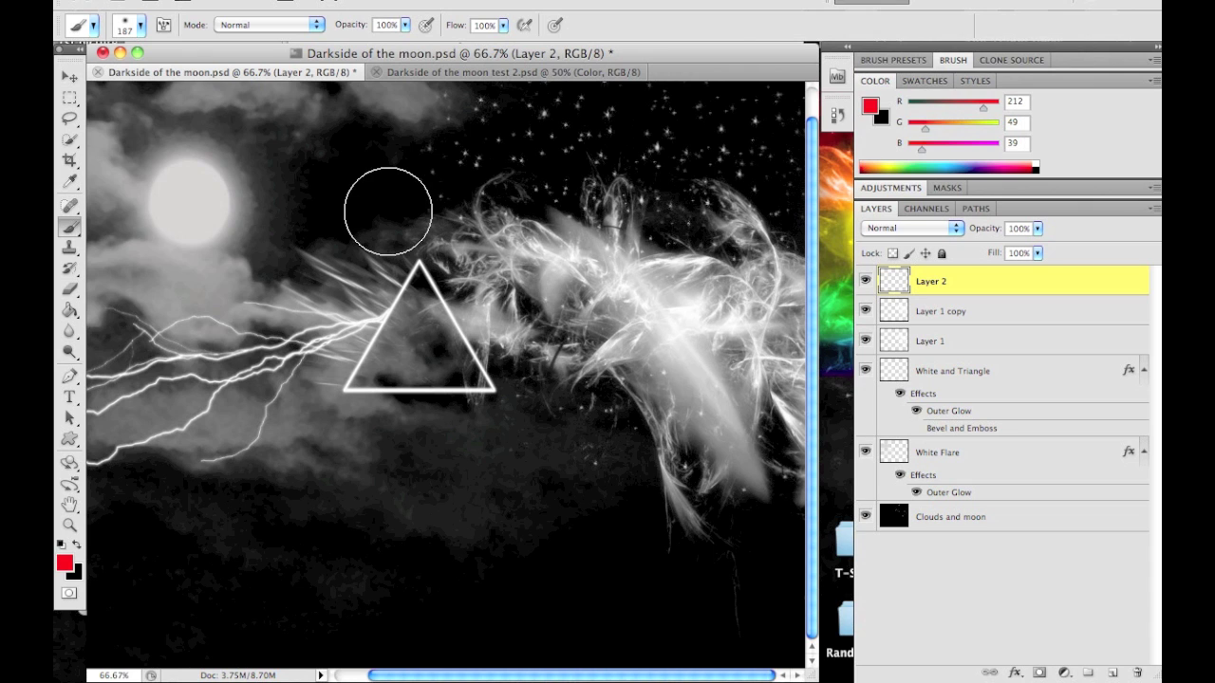
mouse_move(431, 228)
left_mouse_down()
mouse_move(439, 238)
mouse_move(633, 219)
mouse_move(773, 224)
mouse_move(768, 237)
mouse_move(668, 209)
mouse_move(466, 211)
mouse_move(762, 208)
left_mouse_up()
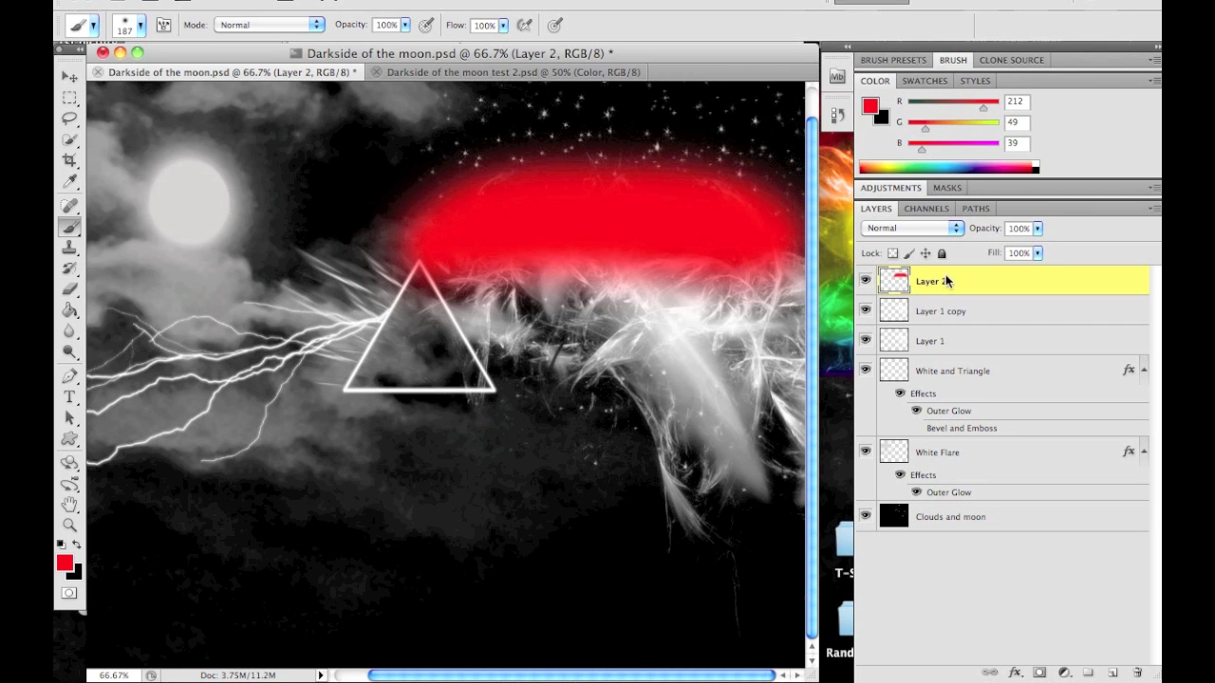
left_click(874, 166)
mouse_move(556, 231)
left_mouse_down()
mouse_move(461, 257)
mouse_move(502, 273)
mouse_move(805, 242)
left_mouse_up()
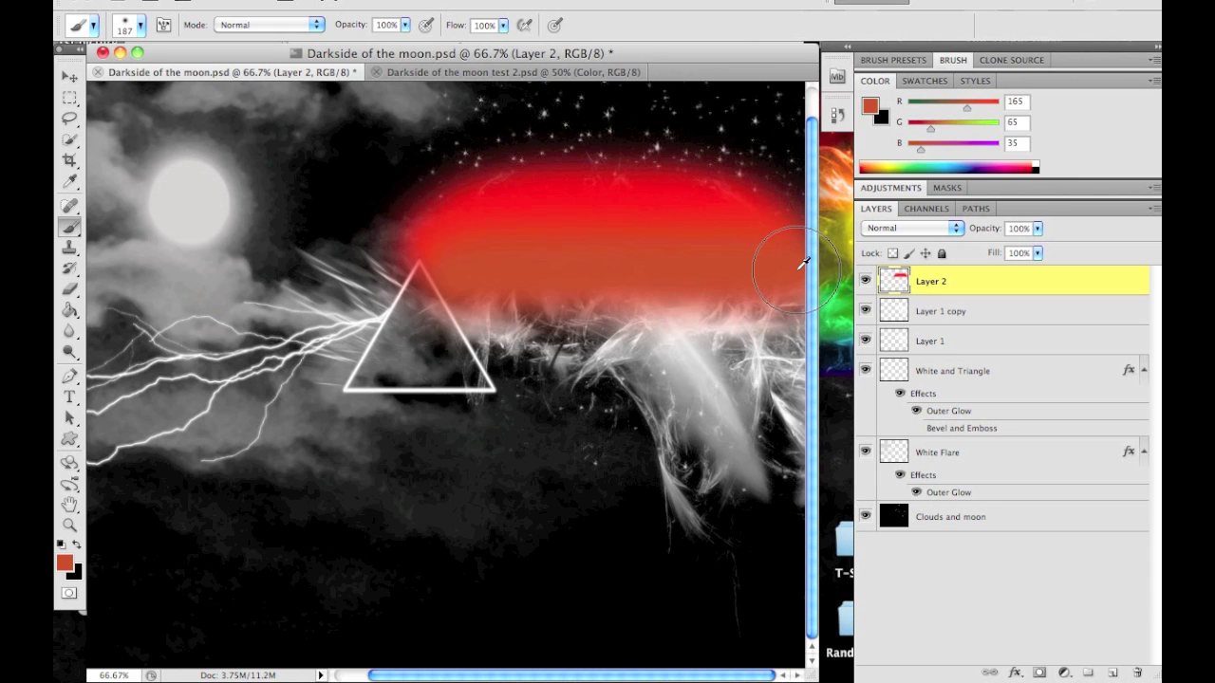
Paint yellow, green, blue and purple bands below it, covering the lower feathers.
left_click(900, 168)
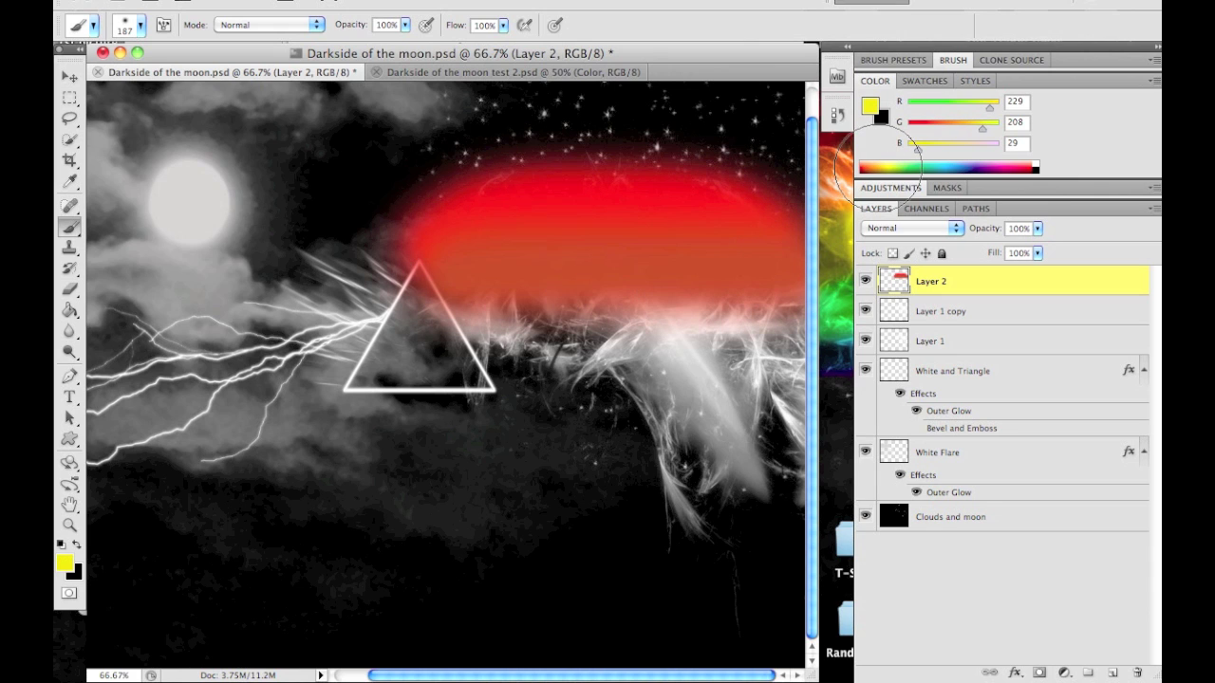
mouse_move(444, 285)
left_mouse_down()
mouse_move(700, 298)
mouse_move(784, 324)
left_mouse_up()
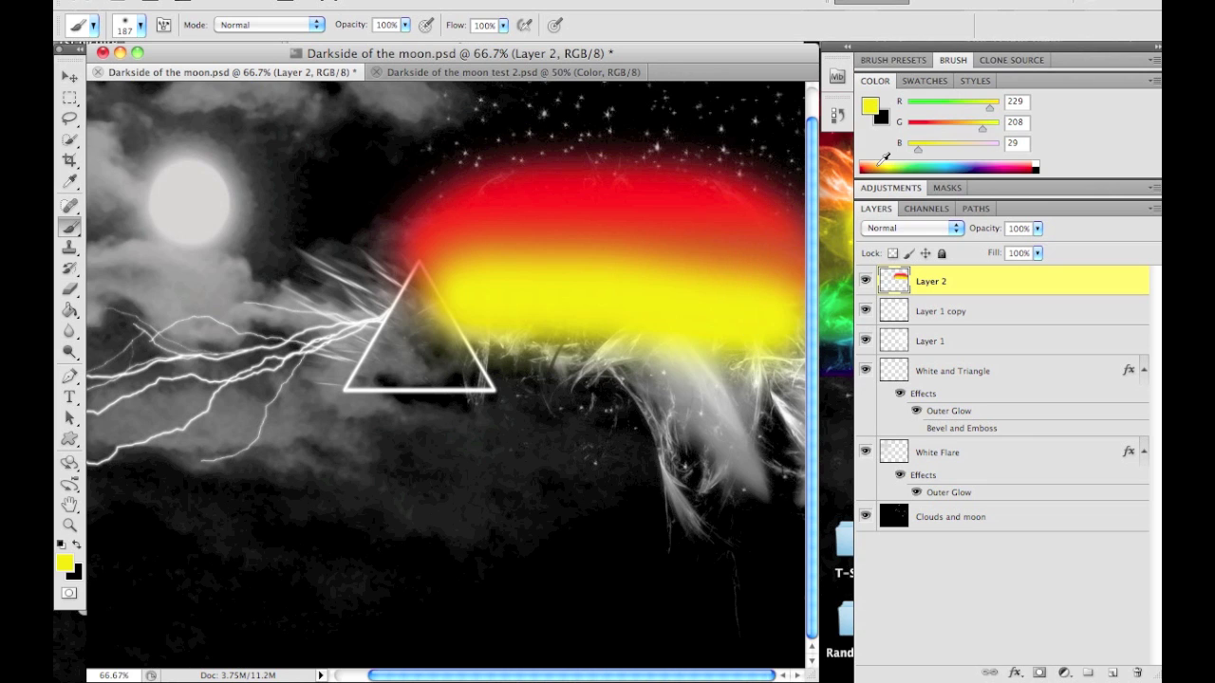
left_click(914, 165)
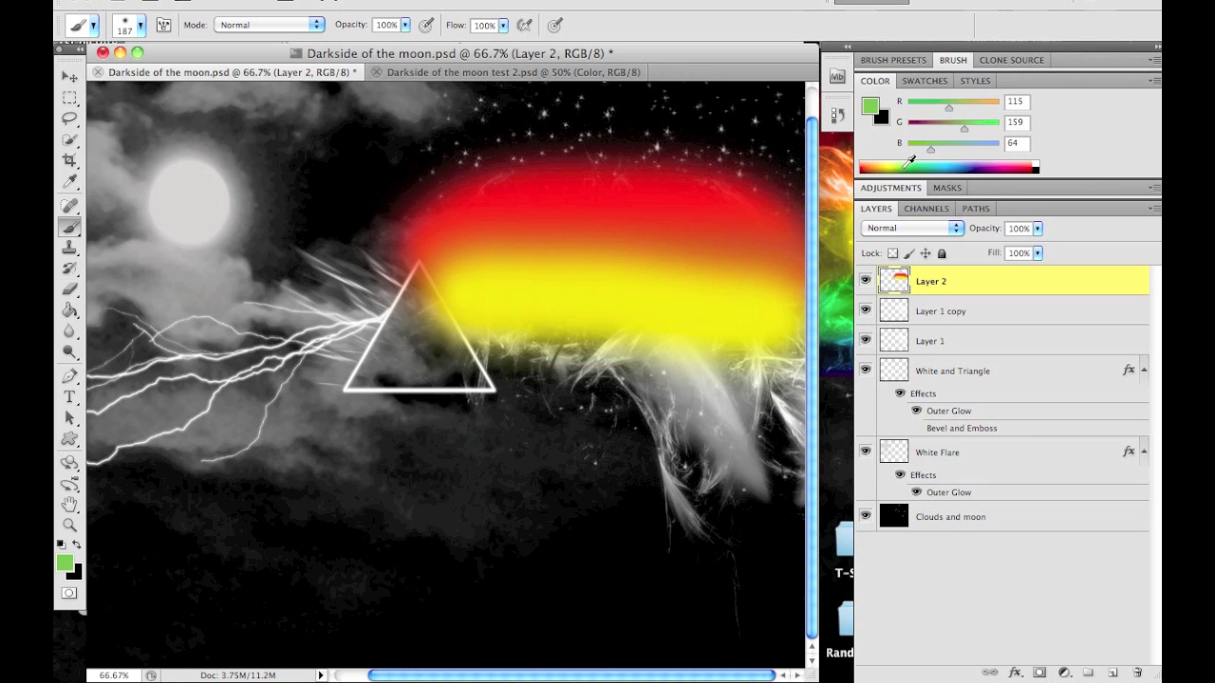
left_click_drag(480, 326, 802, 360)
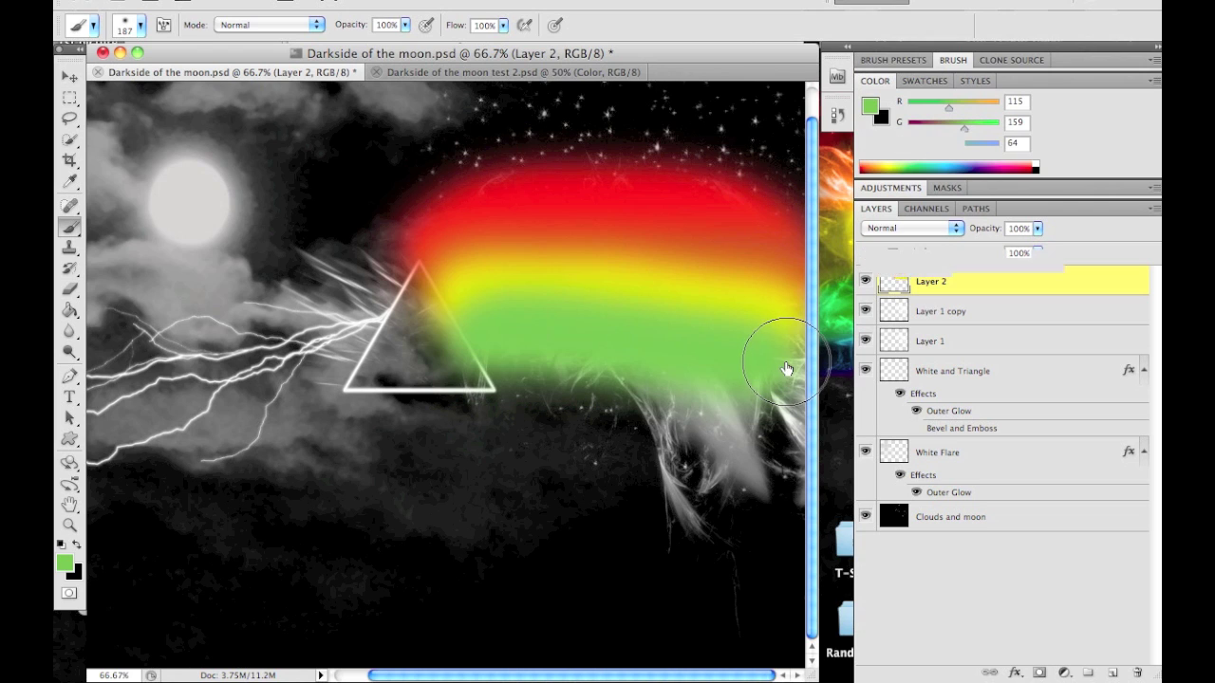
left_click(963, 158)
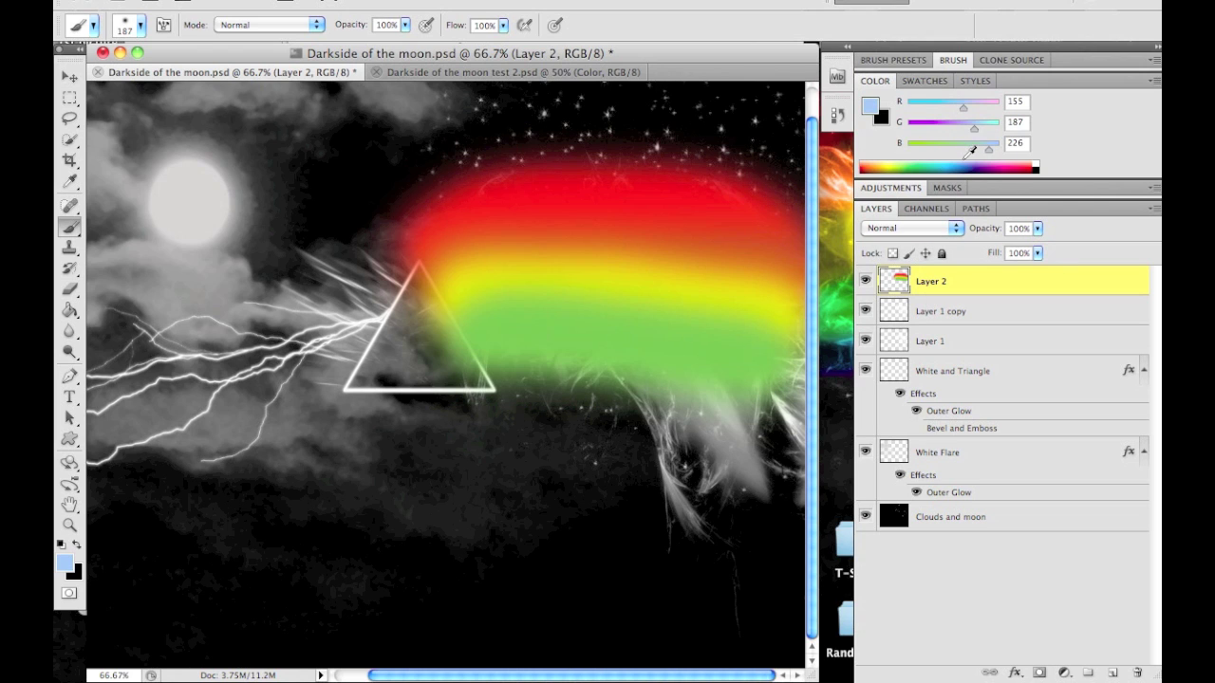
left_click(963, 168)
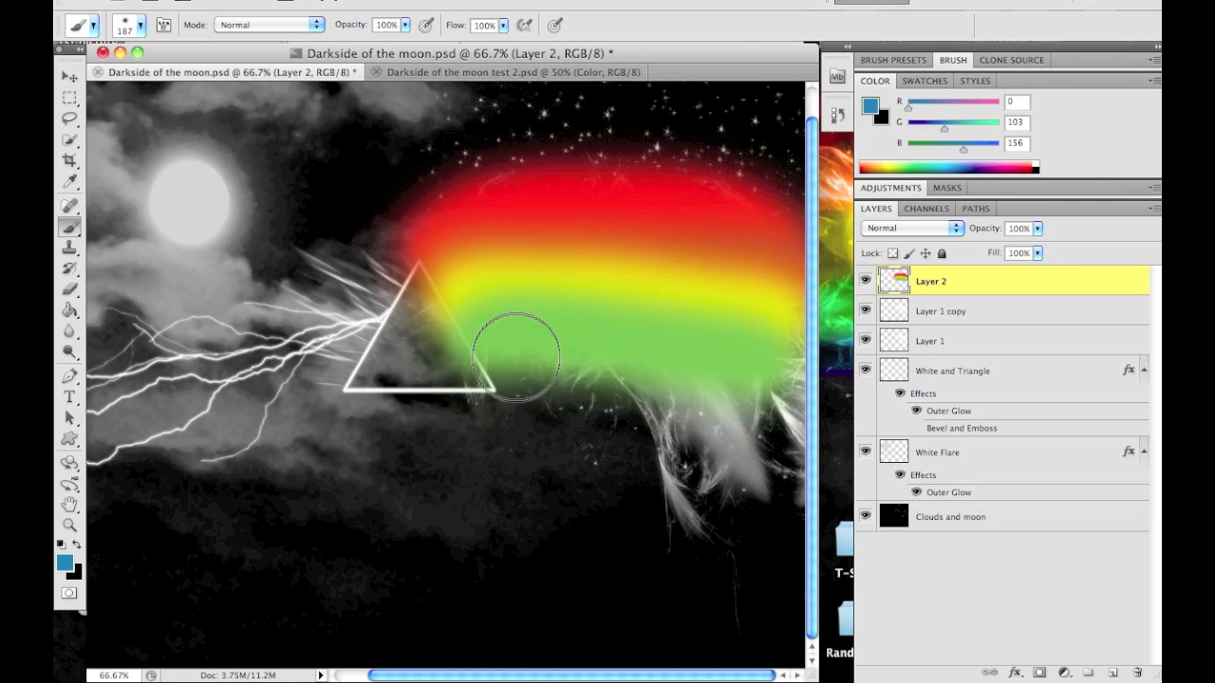
mouse_move(515, 344)
left_mouse_down()
mouse_move(759, 380)
mouse_move(776, 399)
left_mouse_up()
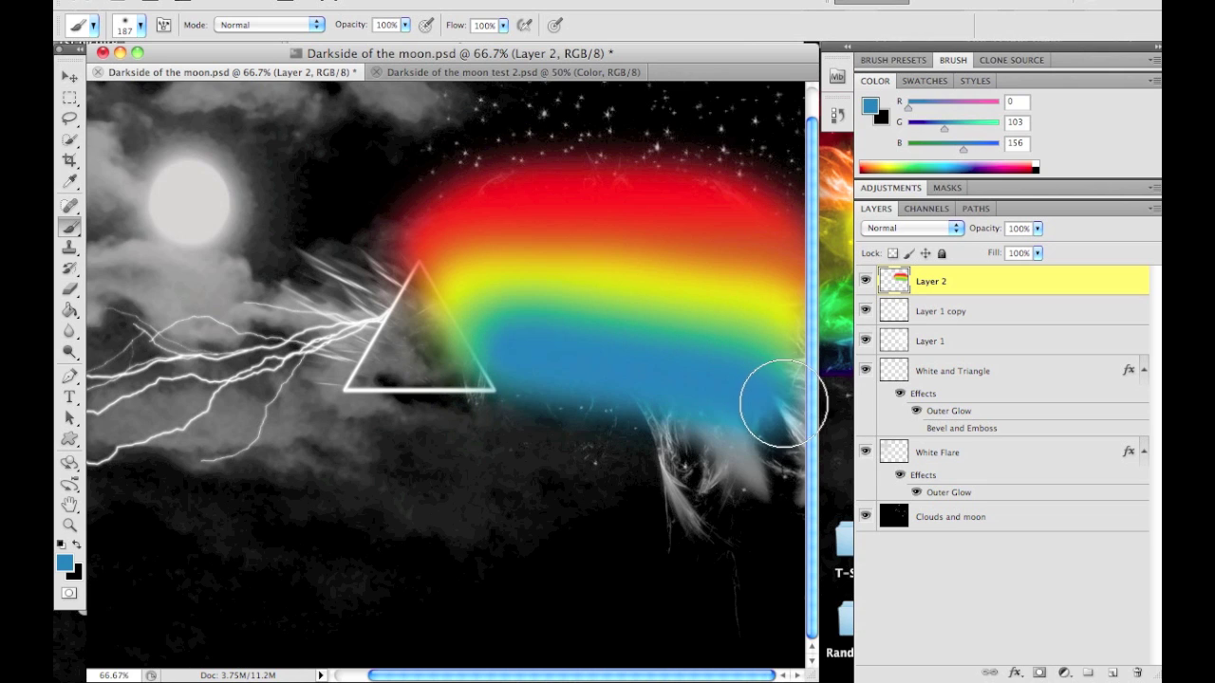
left_click_drag(783, 403, 792, 394)
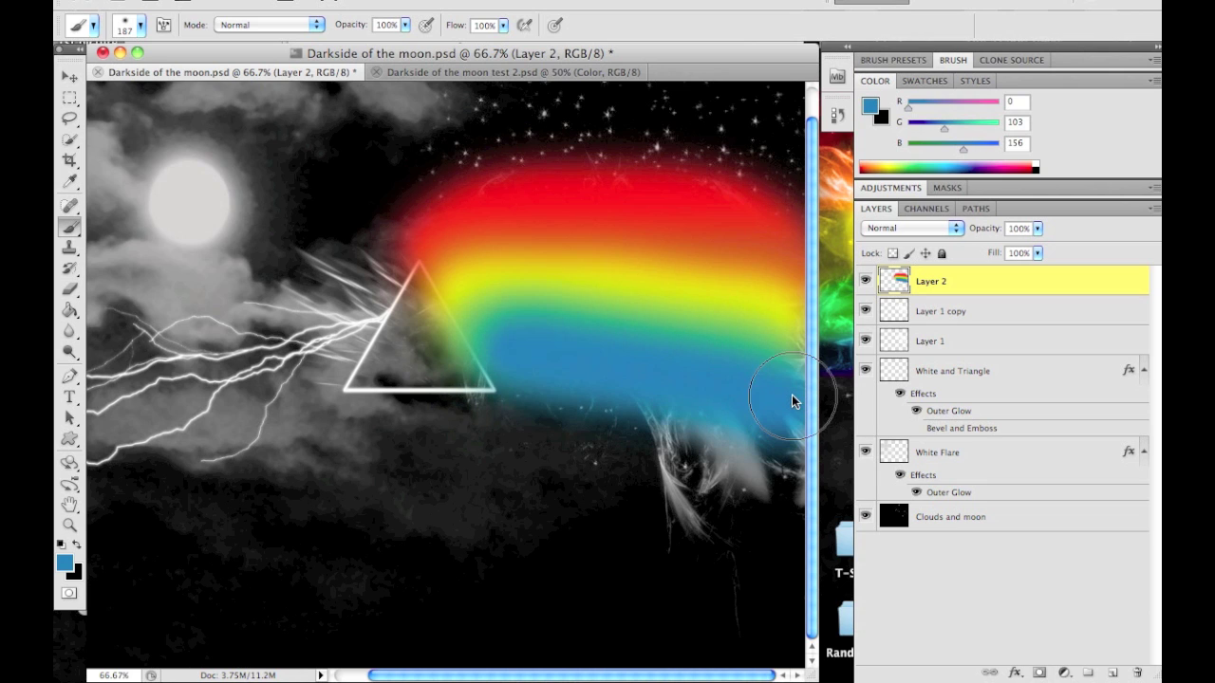
left_click(986, 164)
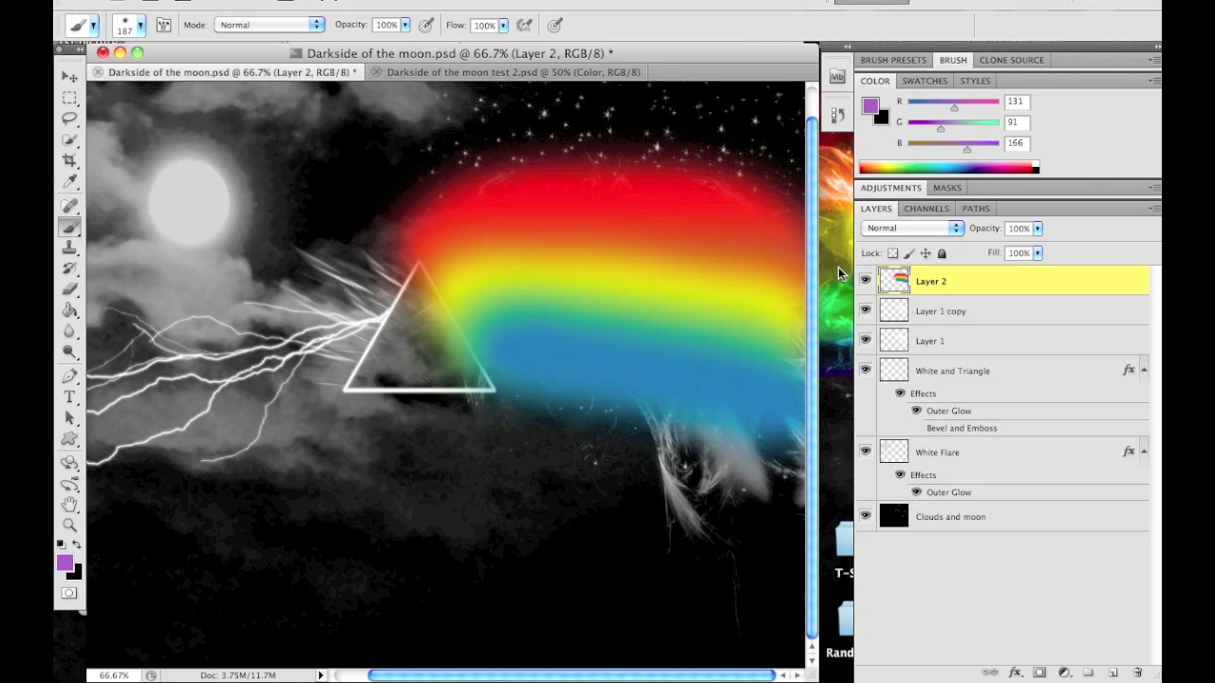
left_click(988, 163)
mouse_move(630, 434)
left_mouse_down()
mouse_move(674, 432)
mouse_move(805, 496)
left_mouse_up()
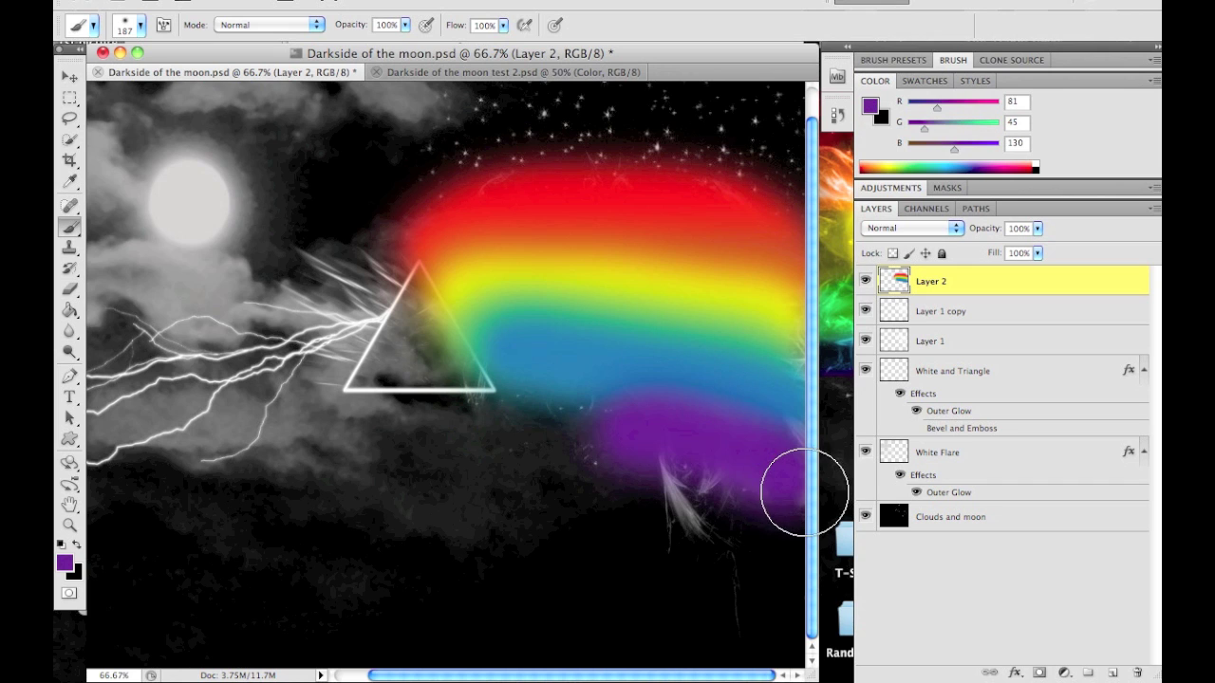
left_click_drag(686, 498, 692, 484)
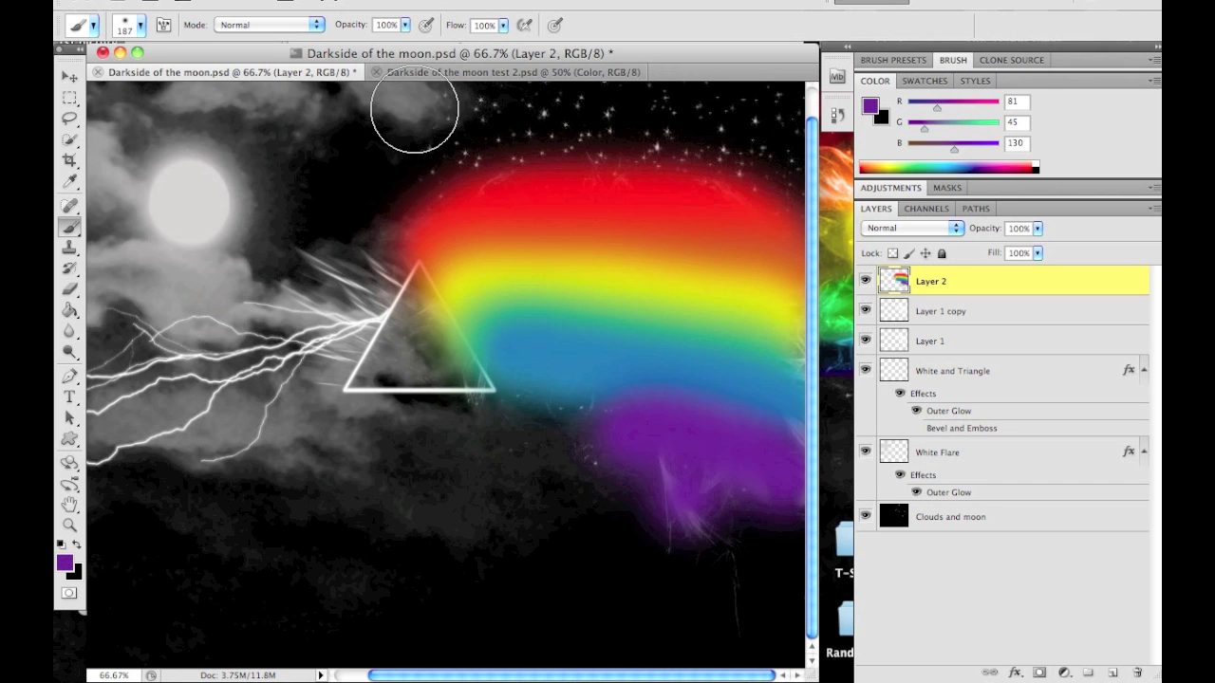
Set Layer 2's blend mode to Color in its Layer Style blending options.
double_click(973, 280)
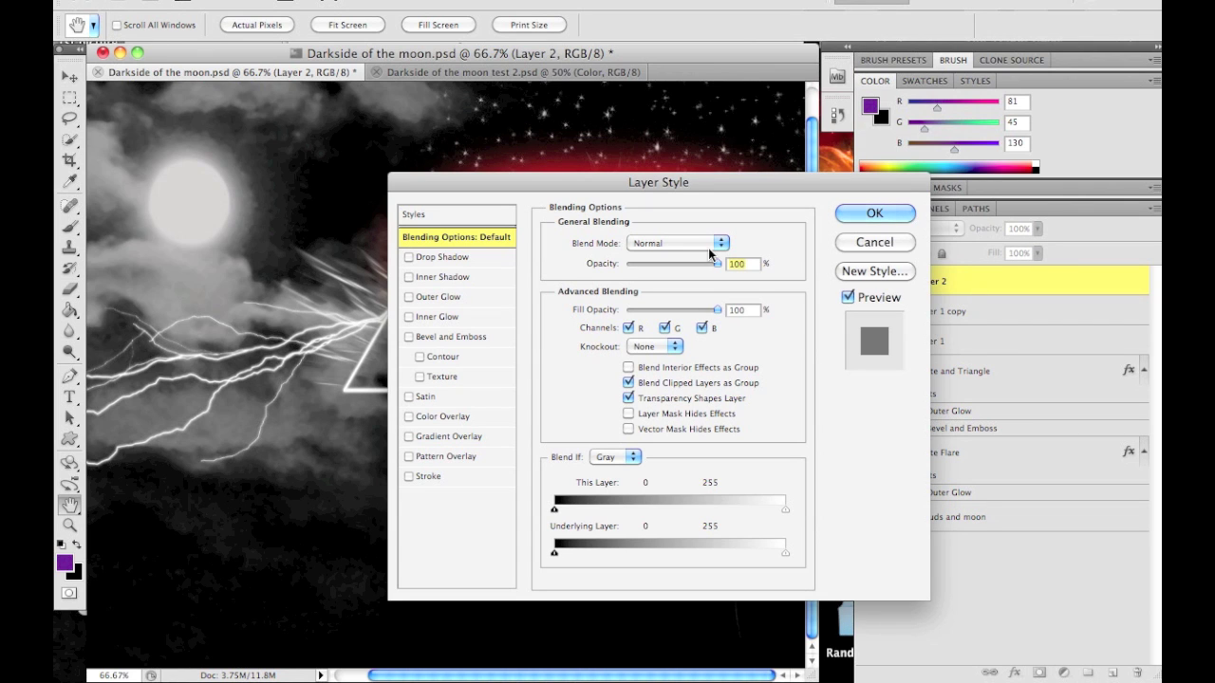
left_click_drag(682, 180, 570, 139)
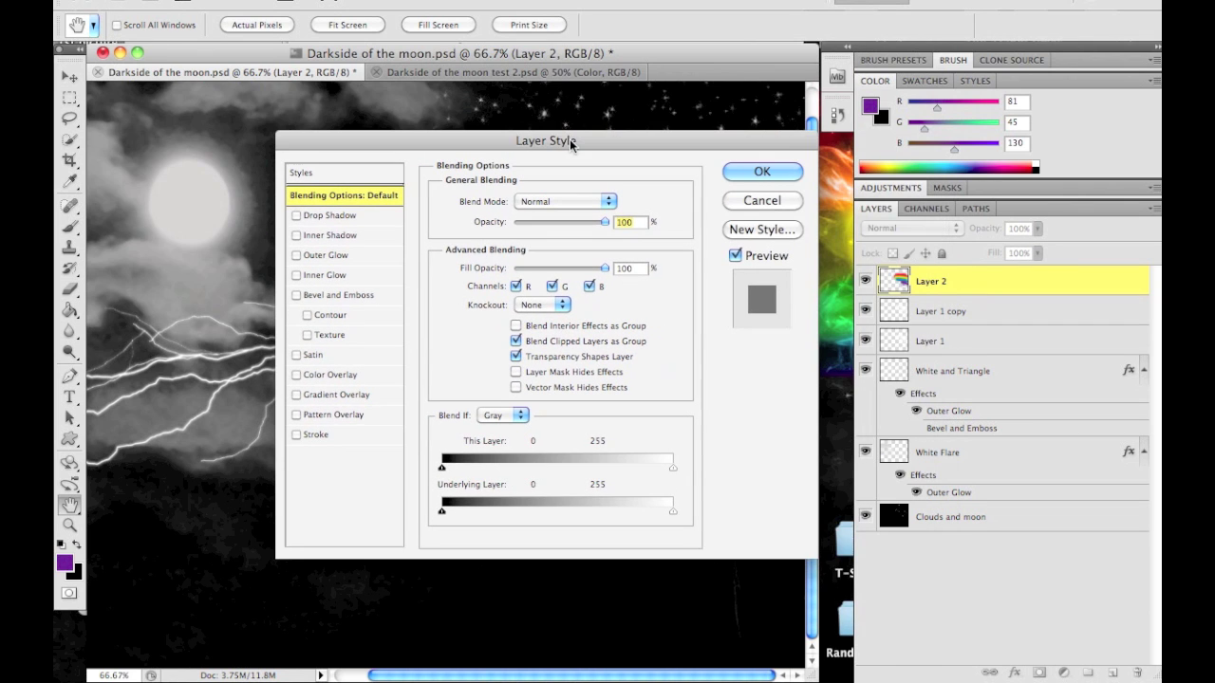
left_click(598, 204)
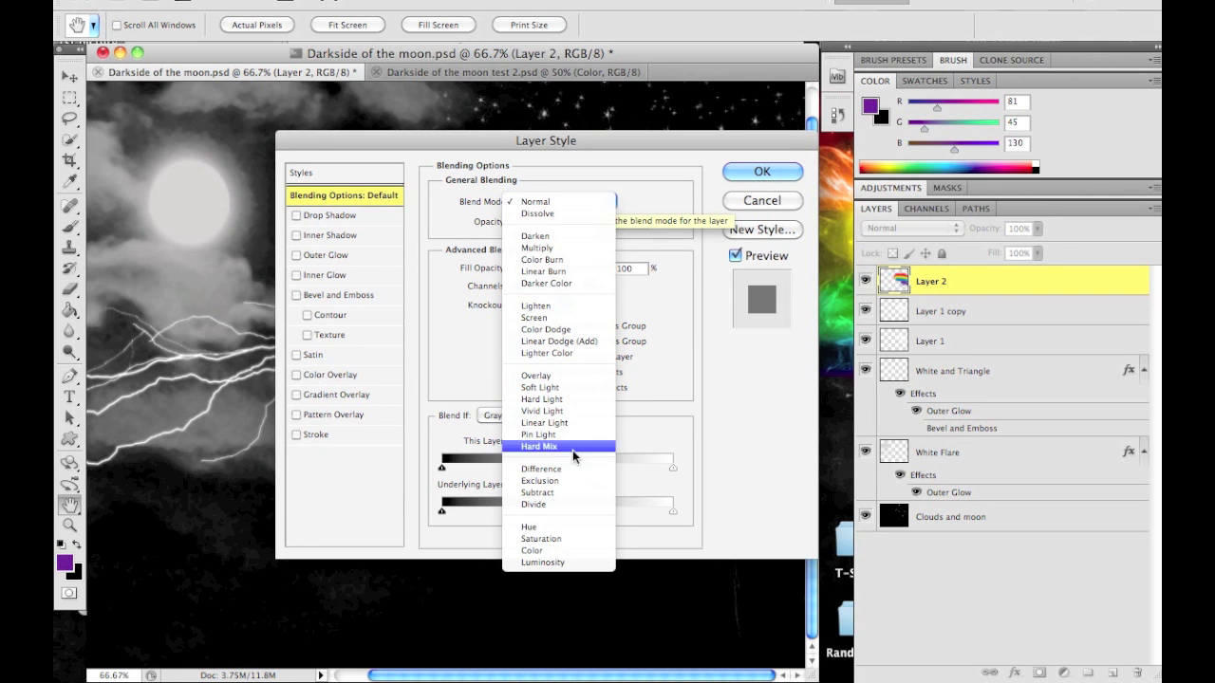
left_click(558, 551)
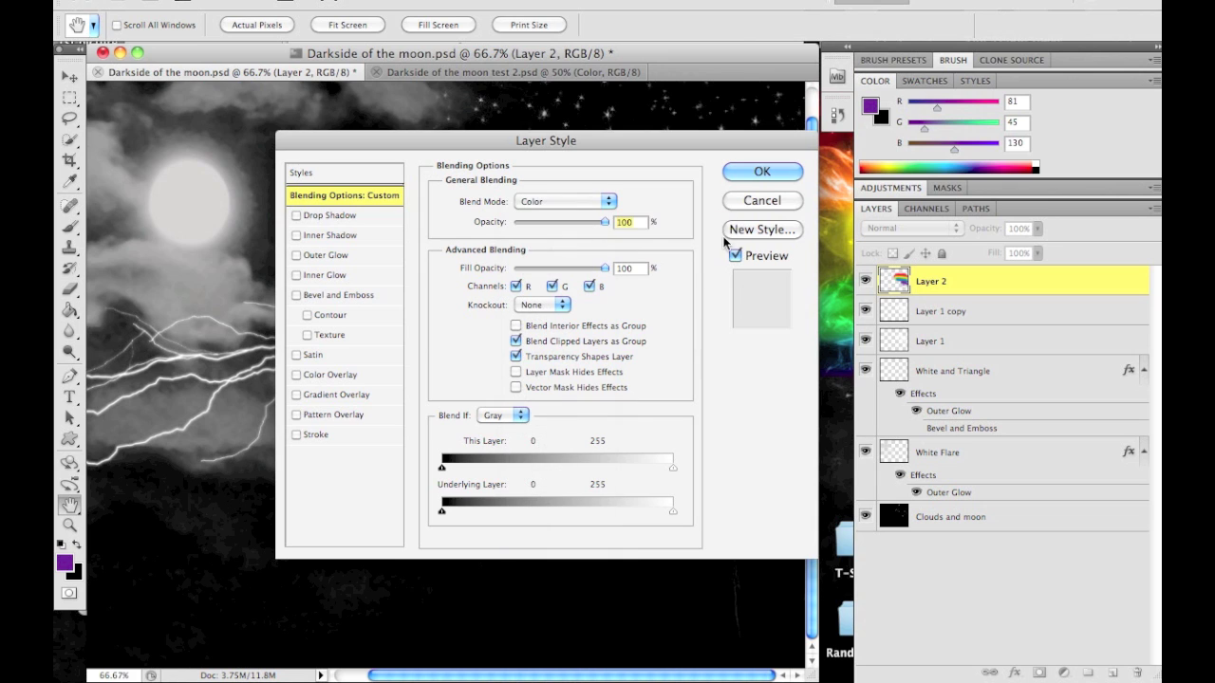
left_click(764, 173)
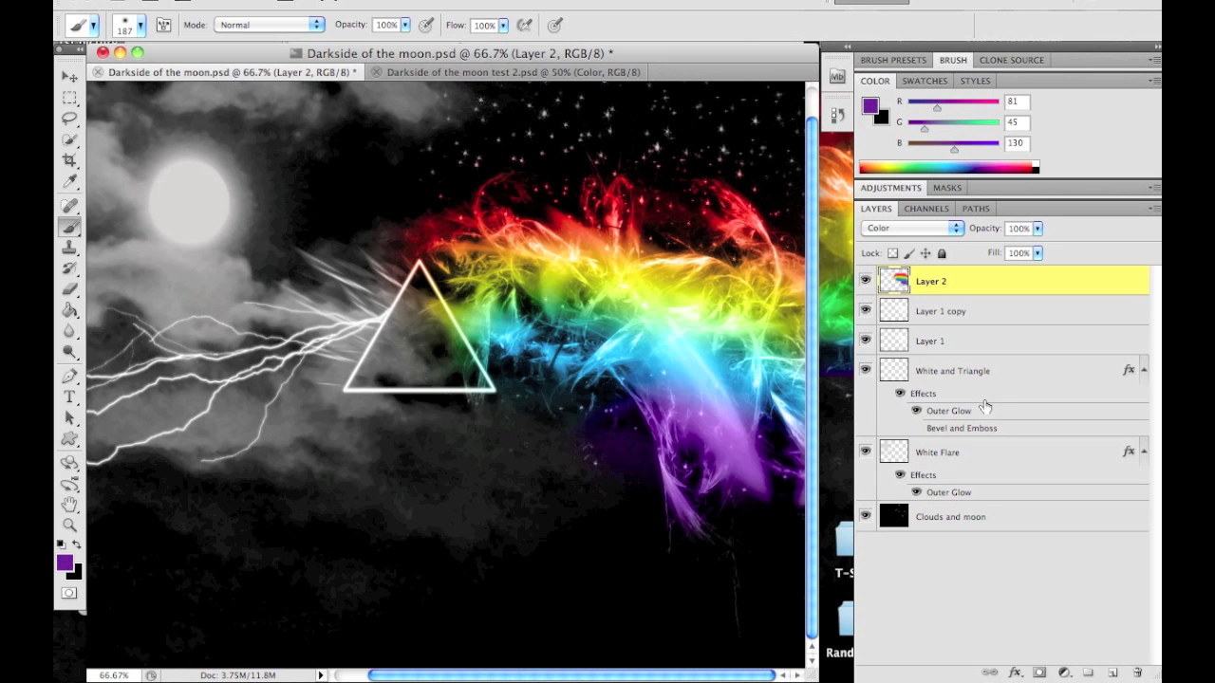
double_click(1010, 280)
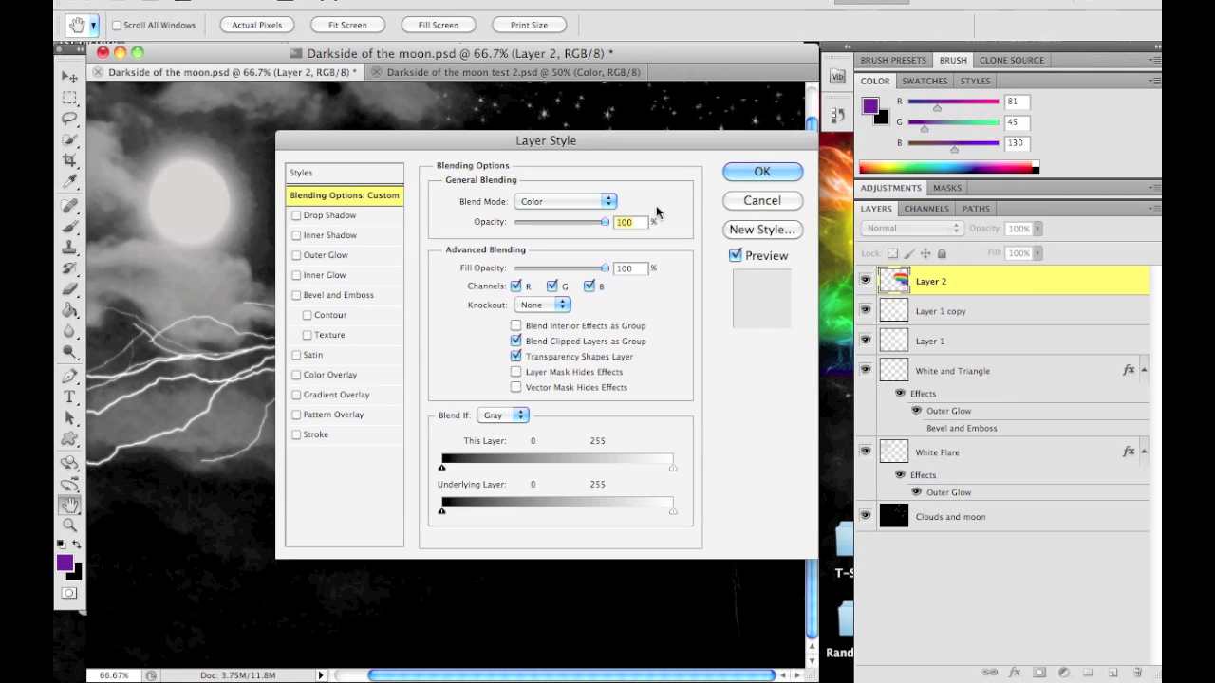
left_click(597, 197)
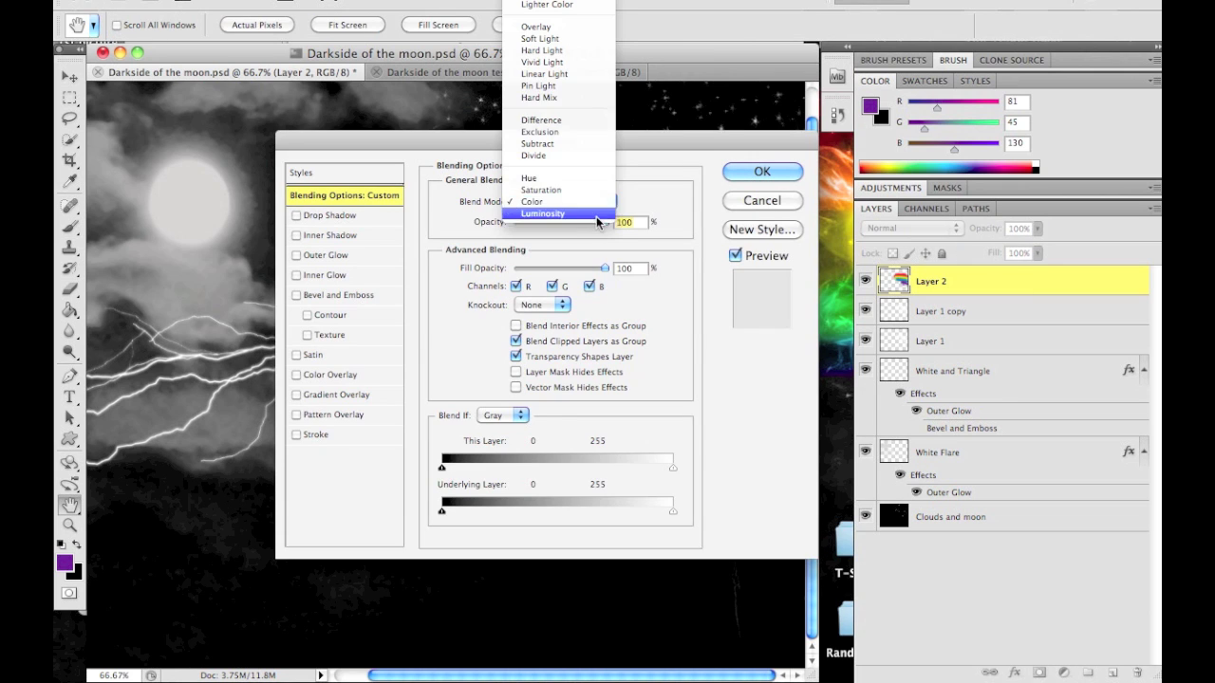
left_click(560, 69)
left_click_drag(657, 147, 605, 499)
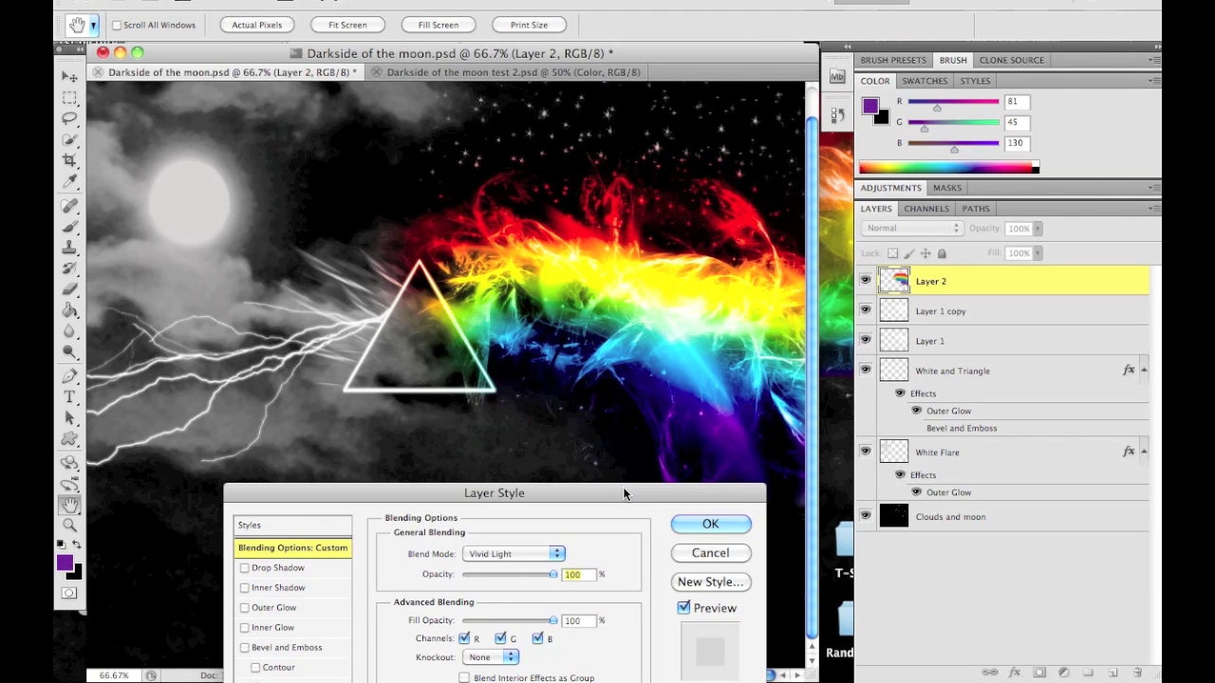
left_click_drag(623, 487, 622, 213)
left_click(513, 273)
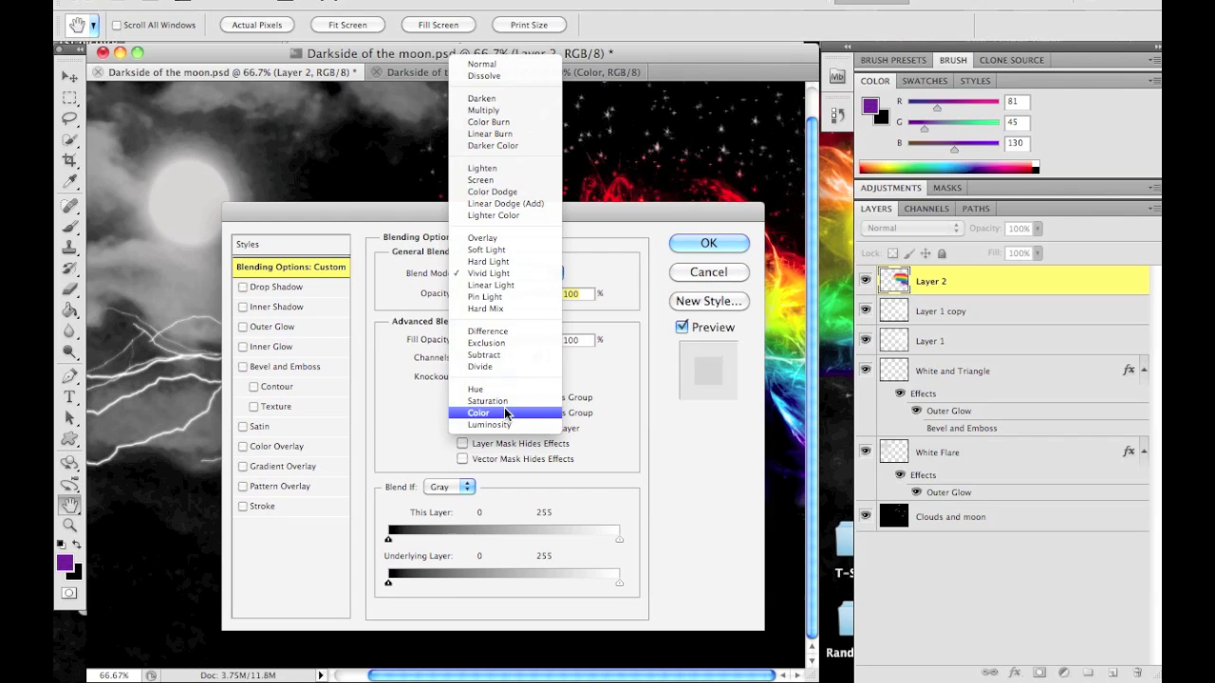
left_click(508, 415)
left_click_drag(643, 220, 665, 368)
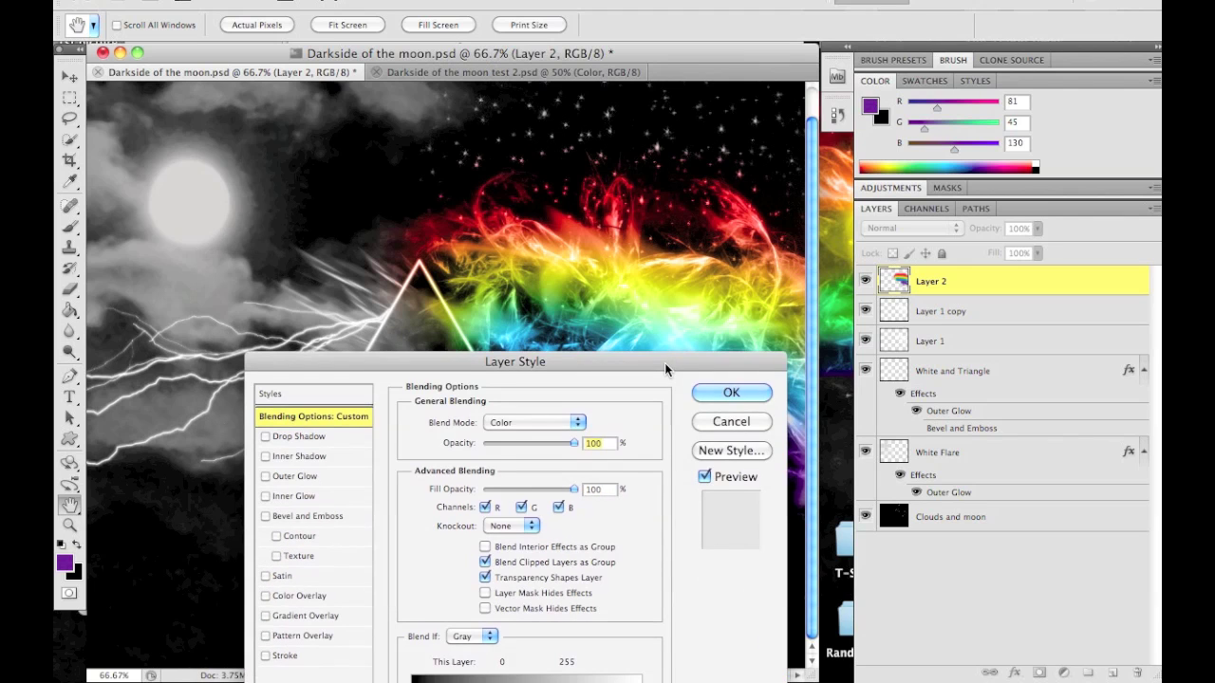
left_click(729, 392)
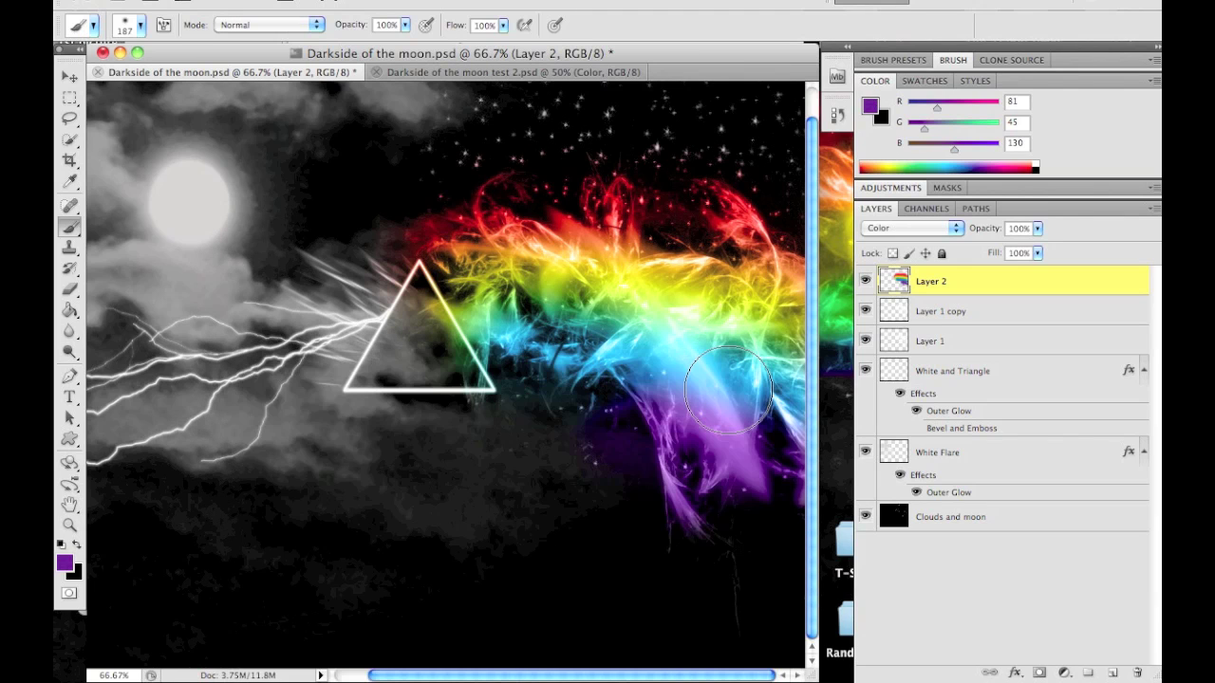